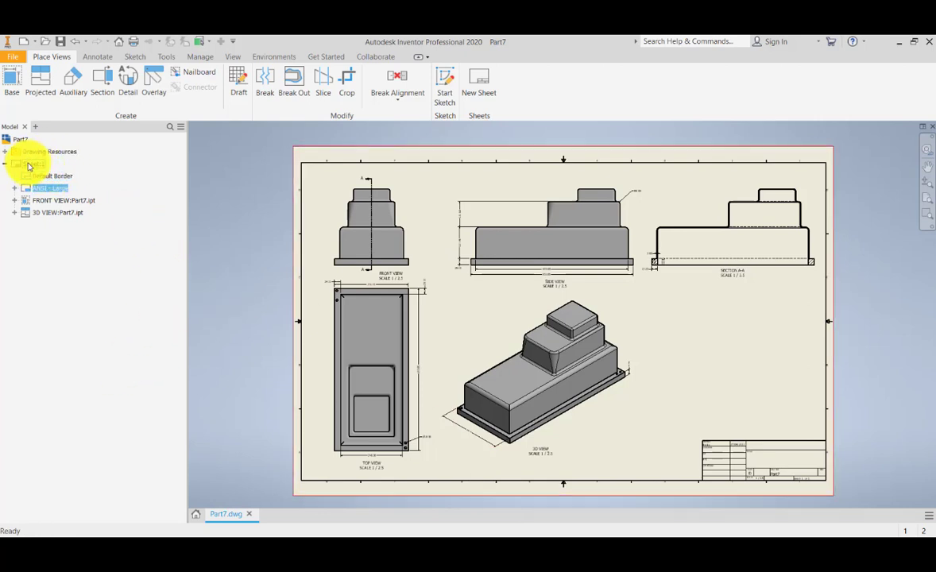
# - Open the drawing sheet's settings and rename the sheet as CRANKCASE
pyautogui.rightClick(36, 168)
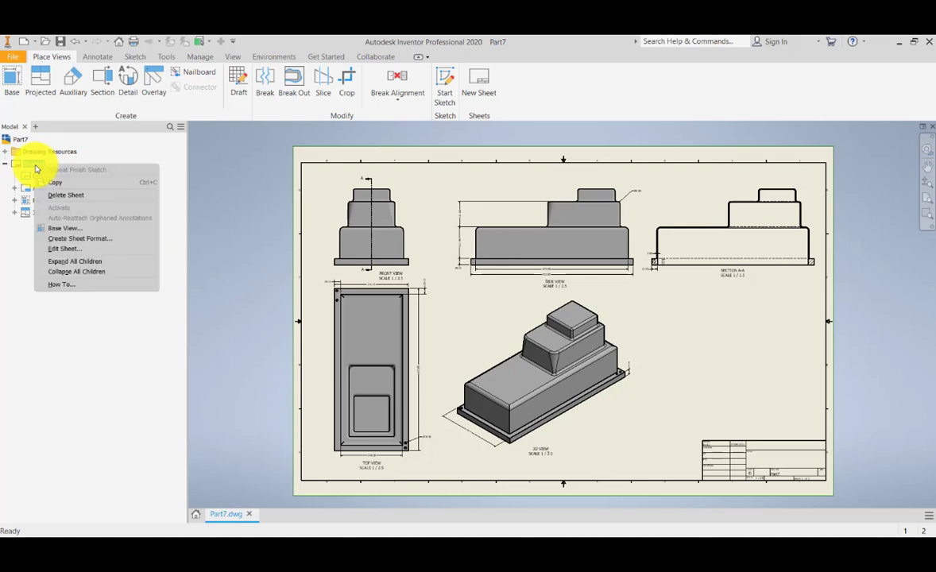
pyautogui.click(71, 249)
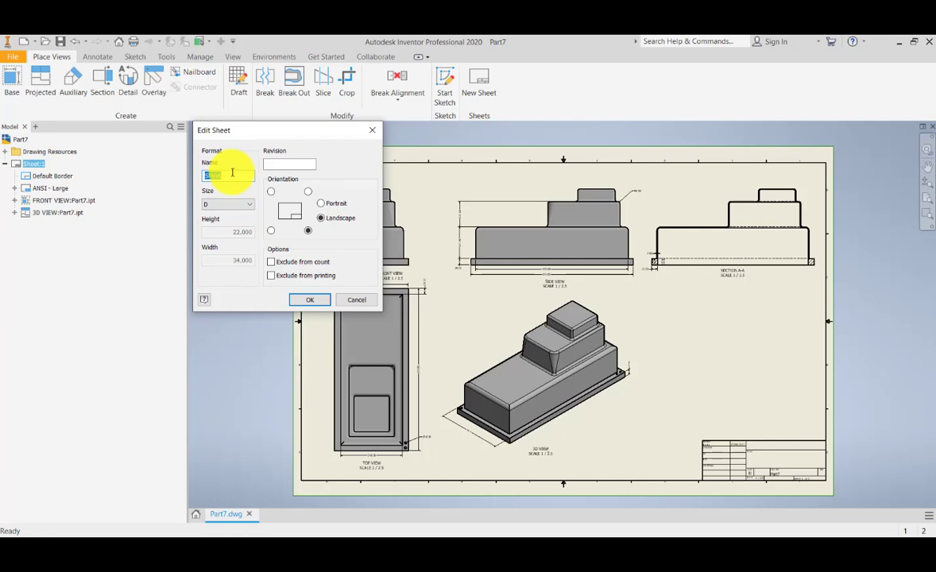
pyautogui.press('BackSpace')
pyautogui.write('d')
pyautogui.write('u')
pyautogui.write('ANKCASE')
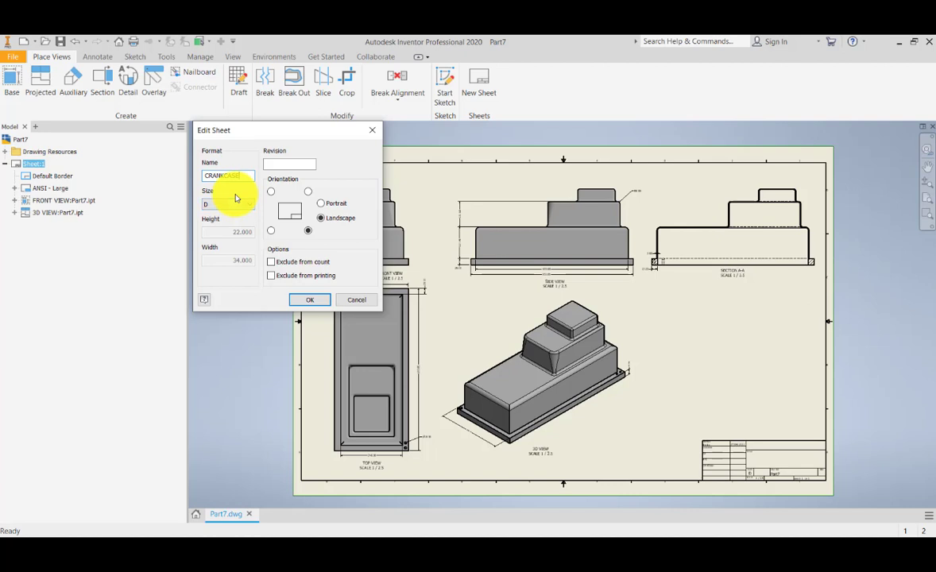
# - Change the sheet size to A3, enter revision 001, and apply the sheet settings
pyautogui.click(248, 204)
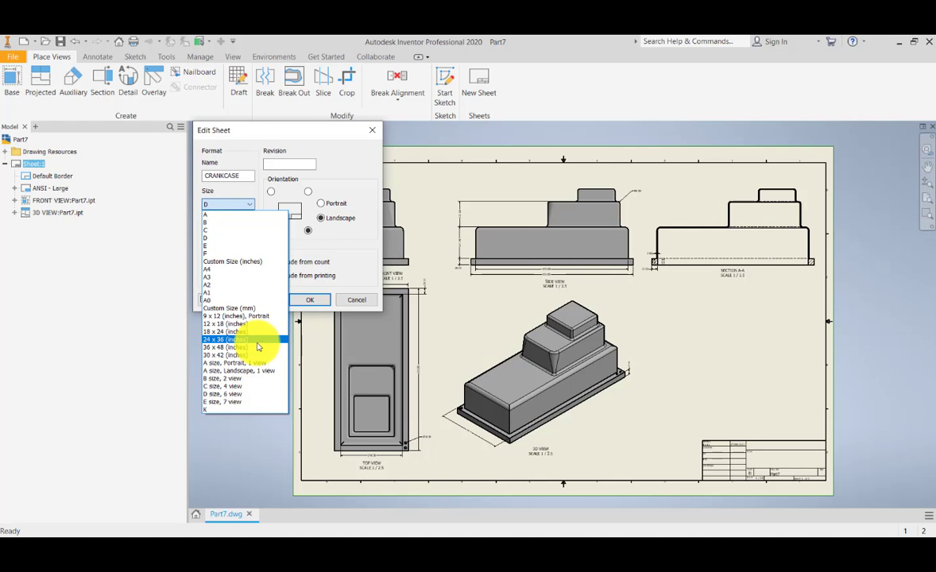
pyautogui.click(242, 278)
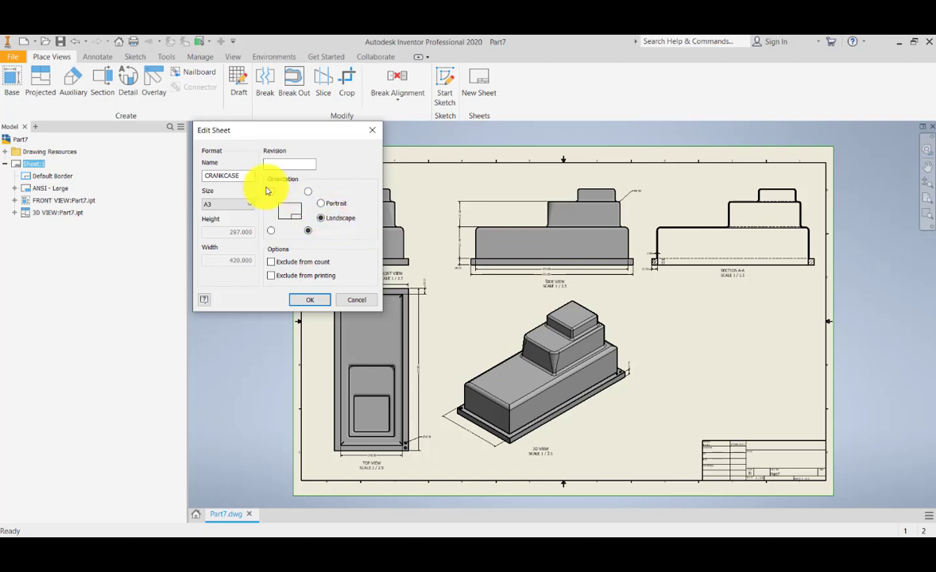
pyautogui.click(307, 232)
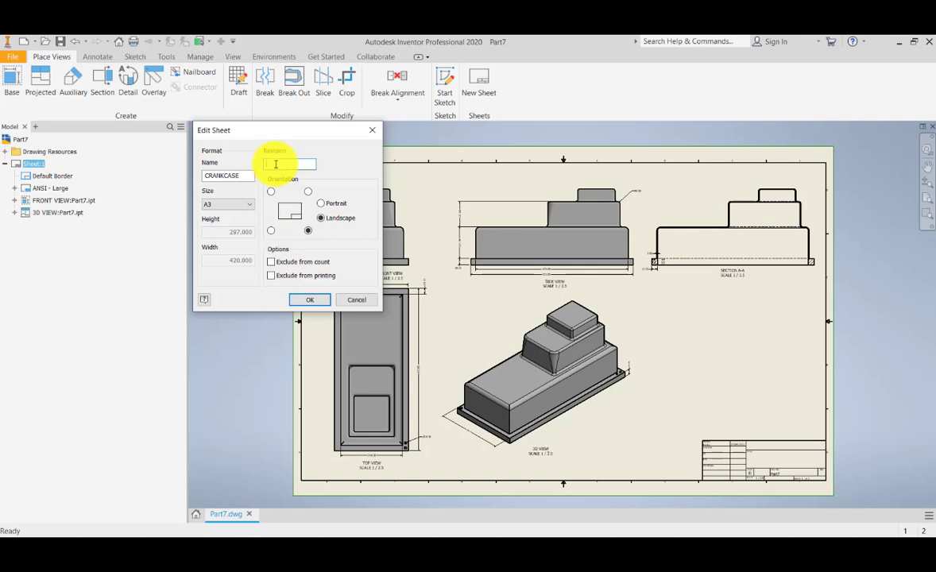
pyautogui.write('00')
pyautogui.write('1')
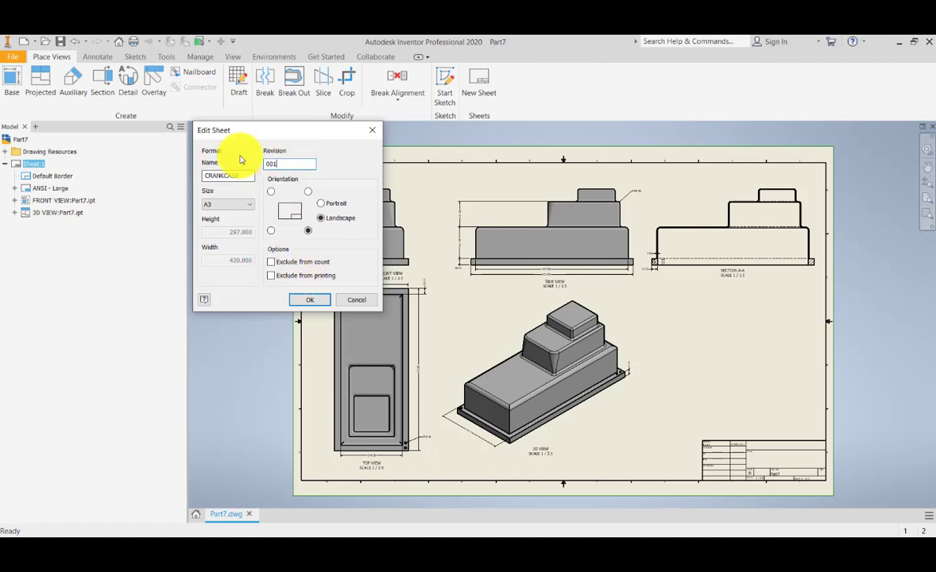
pyautogui.click(313, 302)
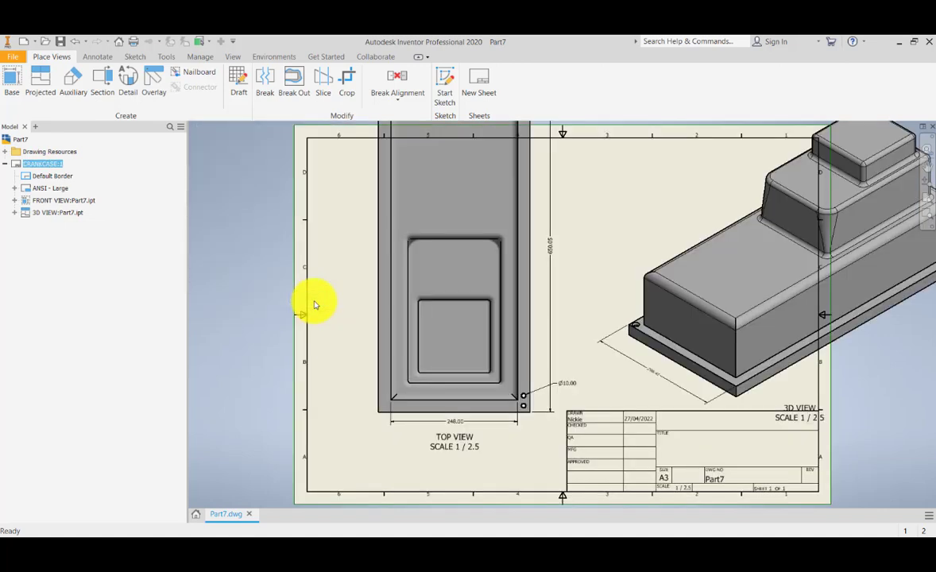
# - Examine how the existing drawing views fit within the resized A3 sheet
pyautogui.scroll(-5, 312, 305)
pyautogui.scroll(4, 359, 207)
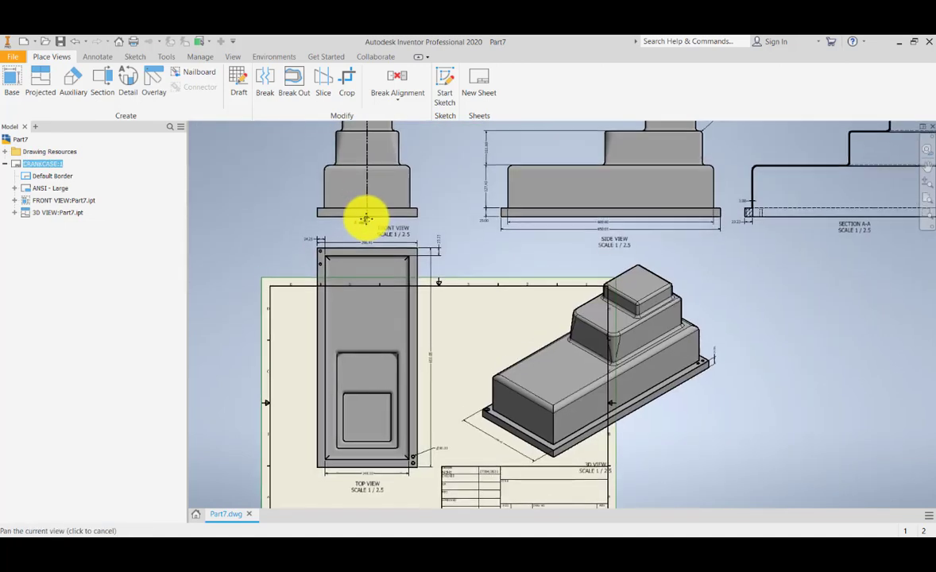
pyautogui.moveTo(366, 219); pyautogui.dragTo(387, 267, button='middle')
pyautogui.moveTo(451, 263)
pyautogui.mouseDown(button='middle')
pyautogui.moveTo(425, 280)
pyautogui.moveTo(438, 223)
pyautogui.mouseUp(button='middle')
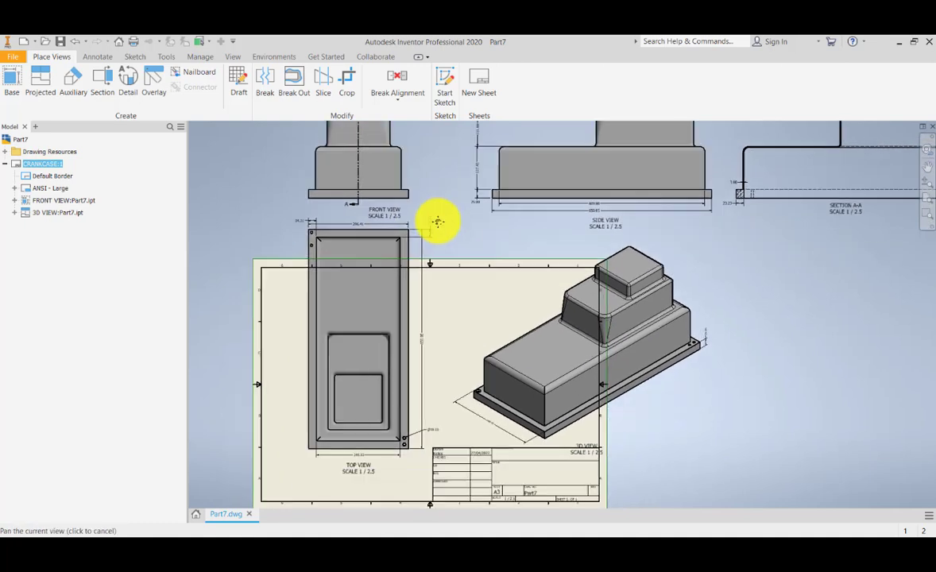
pyautogui.moveTo(482, 278); pyautogui.dragTo(490, 223, button='middle')
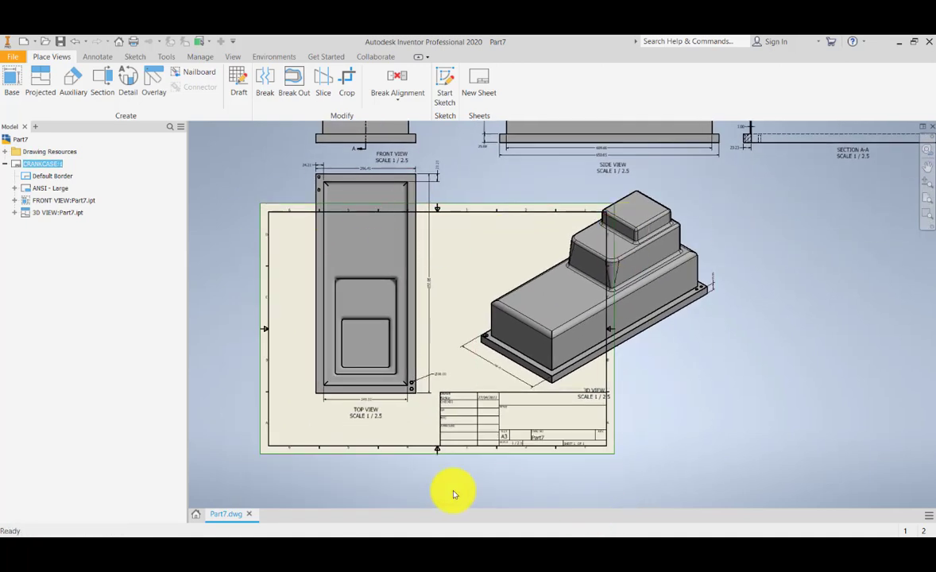
pyautogui.scroll(-3, 487, 443)
pyautogui.scroll(4, 491, 449)
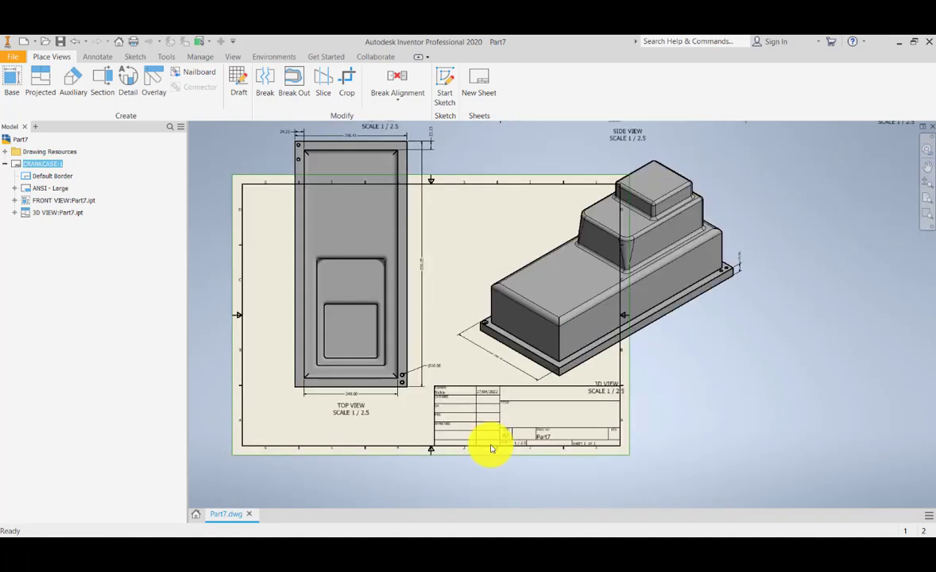
pyautogui.moveTo(420, 305)
pyautogui.mouseDown(button='middle')
pyautogui.moveTo(424, 407)
pyautogui.moveTo(426, 337)
pyautogui.mouseUp(button='middle')
pyautogui.moveTo(415, 202); pyautogui.dragTo(399, 286, button='middle')
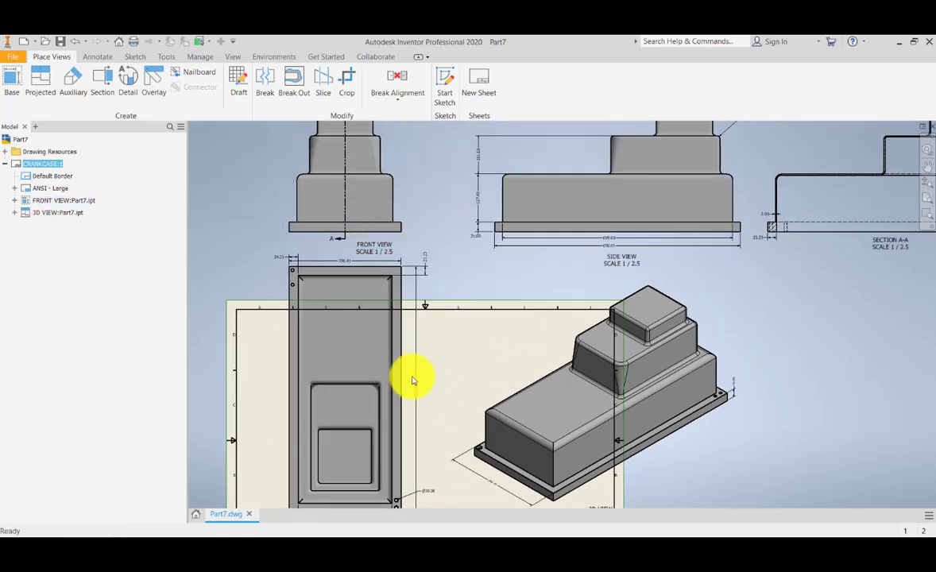
pyautogui.moveTo(412, 380); pyautogui.dragTo(508, 272, button='middle')
pyautogui.moveTo(552, 168); pyautogui.dragTo(516, 322, button='middle')
pyautogui.scroll(-3, 438, 297)
pyautogui.scroll(4, 438, 297)
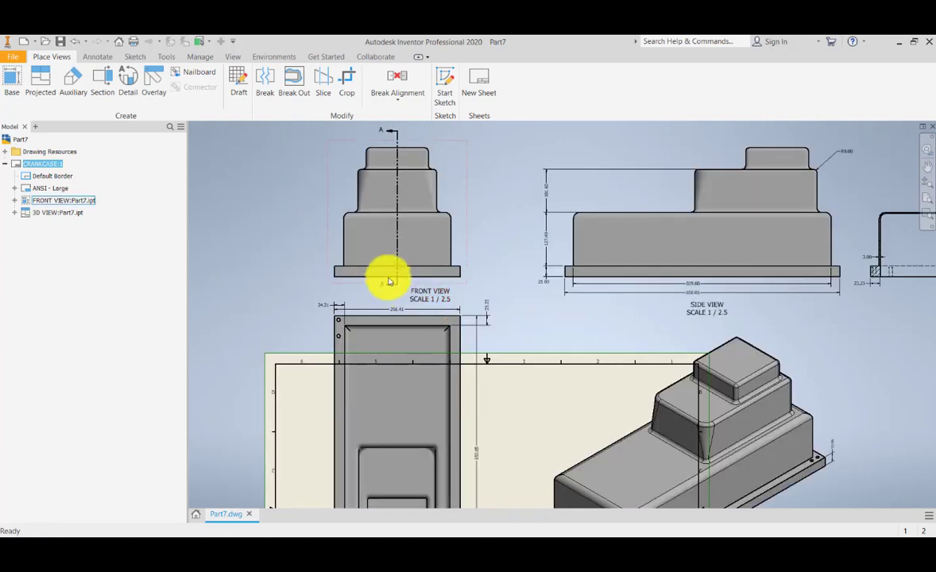
pyautogui.moveTo(390, 282); pyautogui.dragTo(391, 307, button='middle')
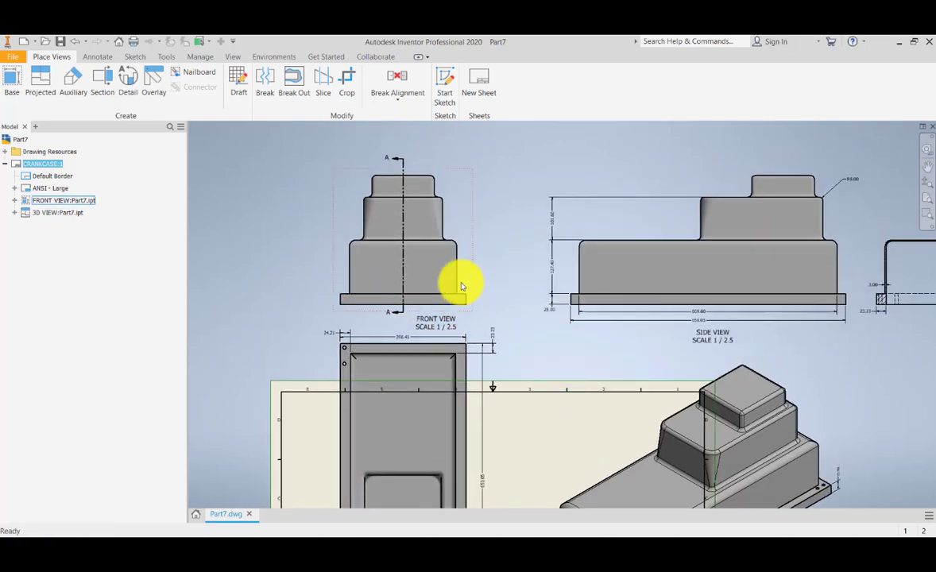
# - Set the scale of the front view to 1 / 5
pyautogui.doubleClick(472, 247)
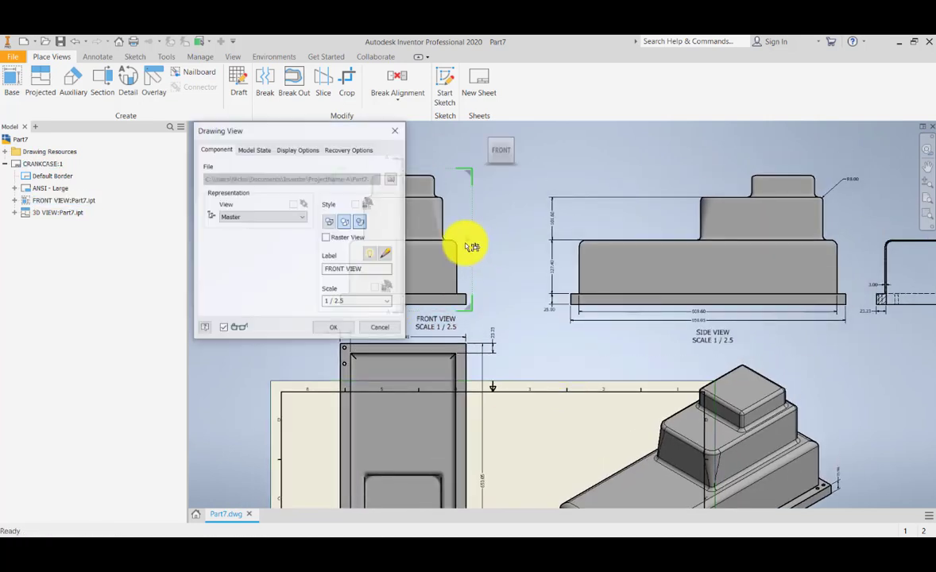
pyautogui.click(350, 302)
pyautogui.click(349, 302)
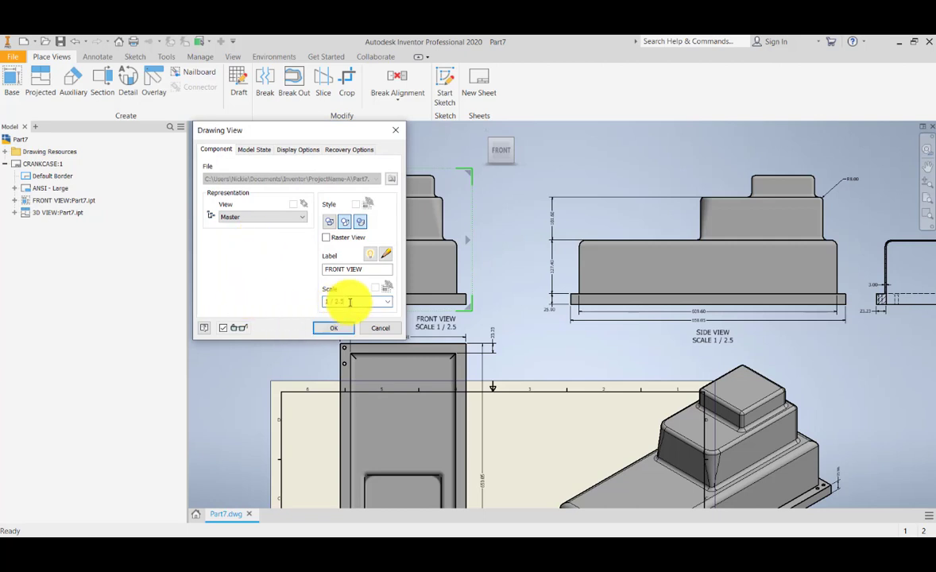
pyautogui.press('BackSpace')
pyautogui.press('BackSpace')
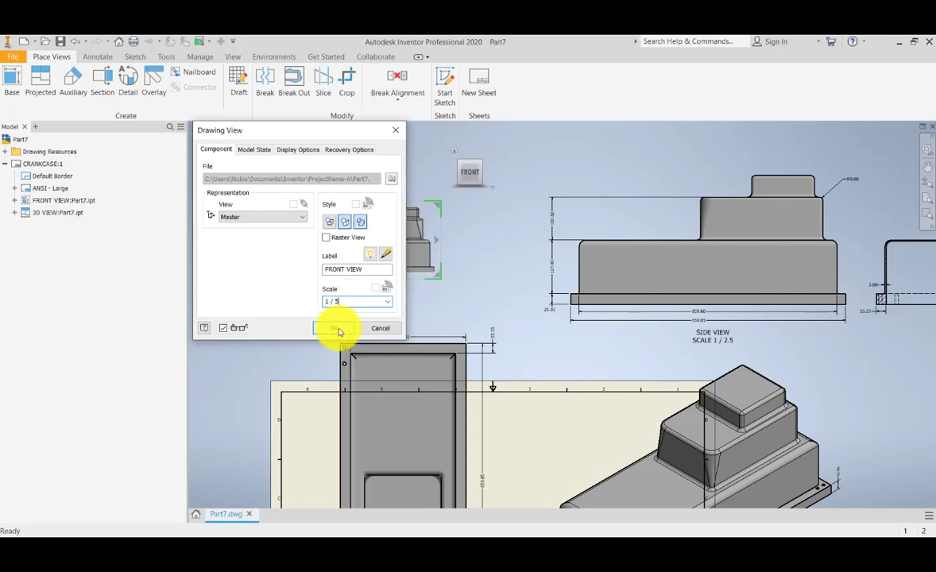
pyautogui.click(337, 330)
# - Review the size and placement of the rescaled front, side, top and section views relative to the sheet border
pyautogui.moveTo(349, 335)
pyautogui.mouseDown(button='middle')
pyautogui.moveTo(374, 238)
pyautogui.moveTo(358, 312)
pyautogui.moveTo(383, 259)
pyautogui.moveTo(324, 337)
pyautogui.mouseUp(button='middle')
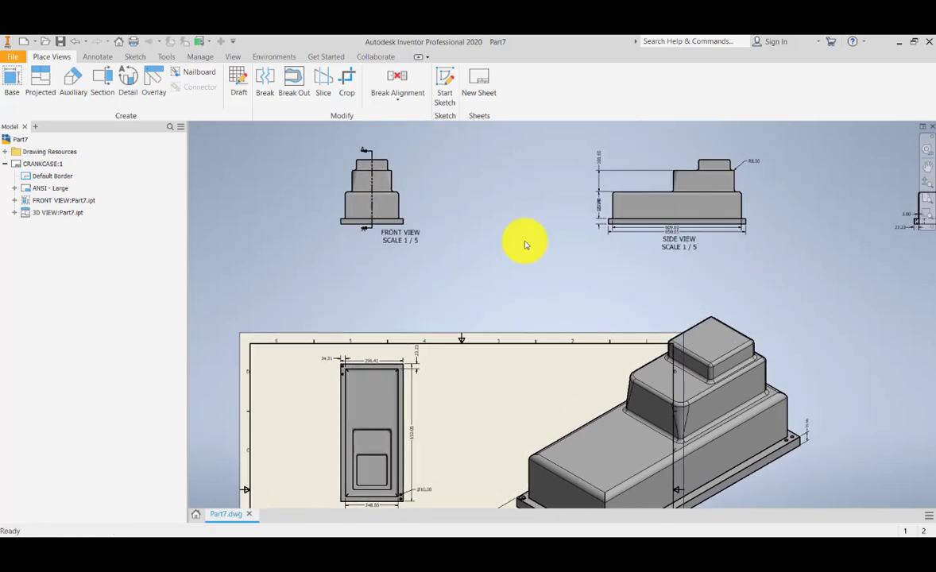
pyautogui.moveTo(416, 372); pyautogui.dragTo(391, 249, button='middle')
pyautogui.moveTo(339, 391); pyautogui.dragTo(288, 499, button='middle')
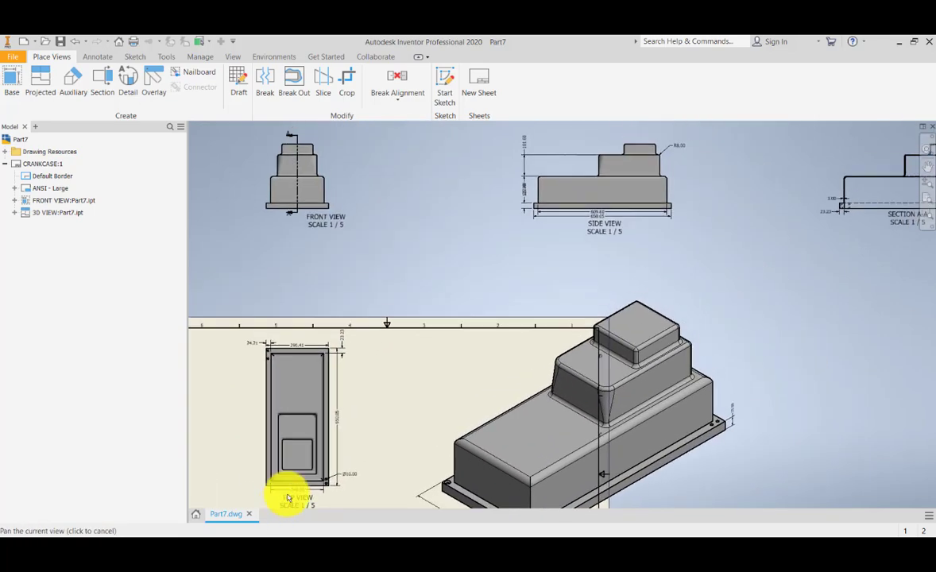
pyautogui.moveTo(398, 416); pyautogui.dragTo(314, 443, button='middle')
pyautogui.scroll(-2, 817, 280)
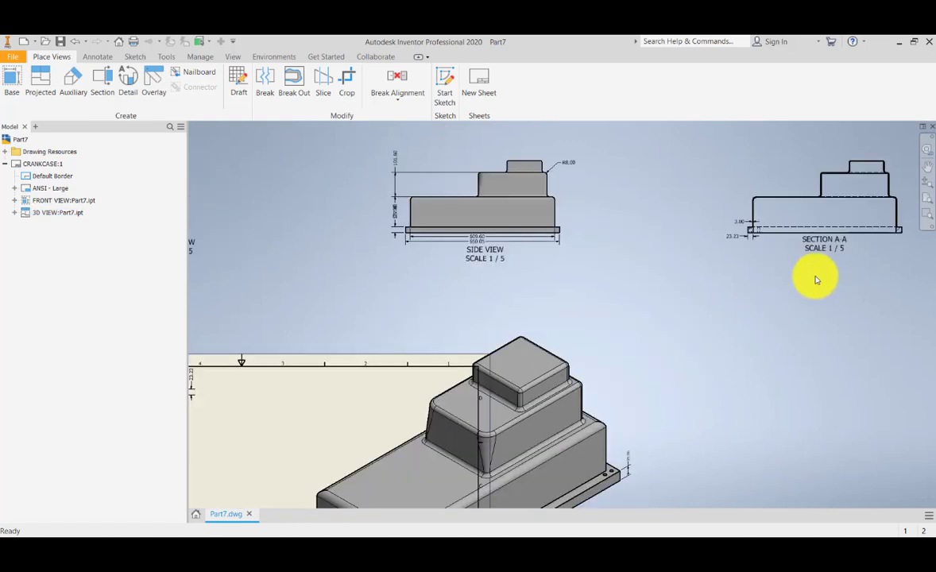
pyautogui.moveTo(689, 333); pyautogui.dragTo(736, 288, button='middle')
pyautogui.scroll(3, 736, 289)
pyautogui.moveTo(564, 324); pyautogui.dragTo(591, 310, button='middle')
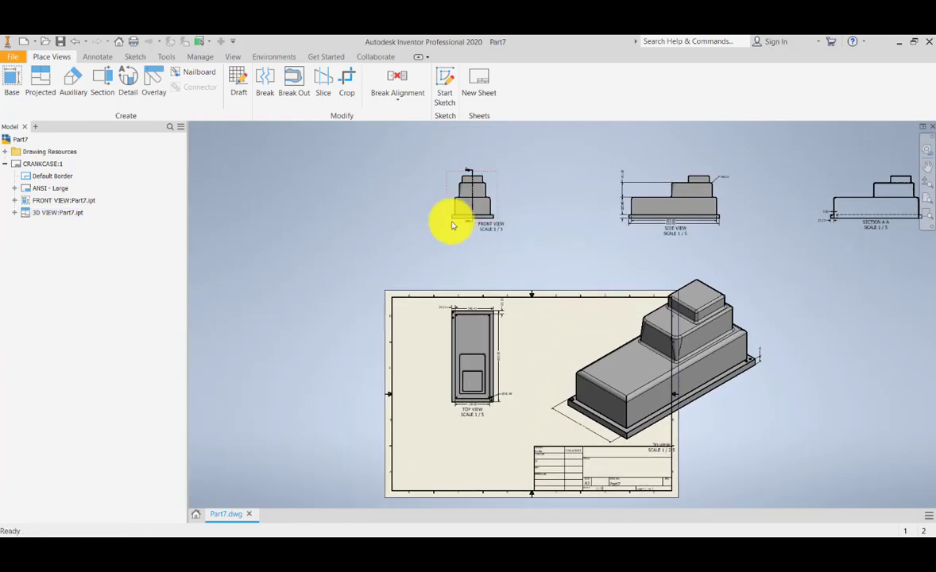
pyautogui.moveTo(471, 229); pyautogui.dragTo(478, 218, button='middle')
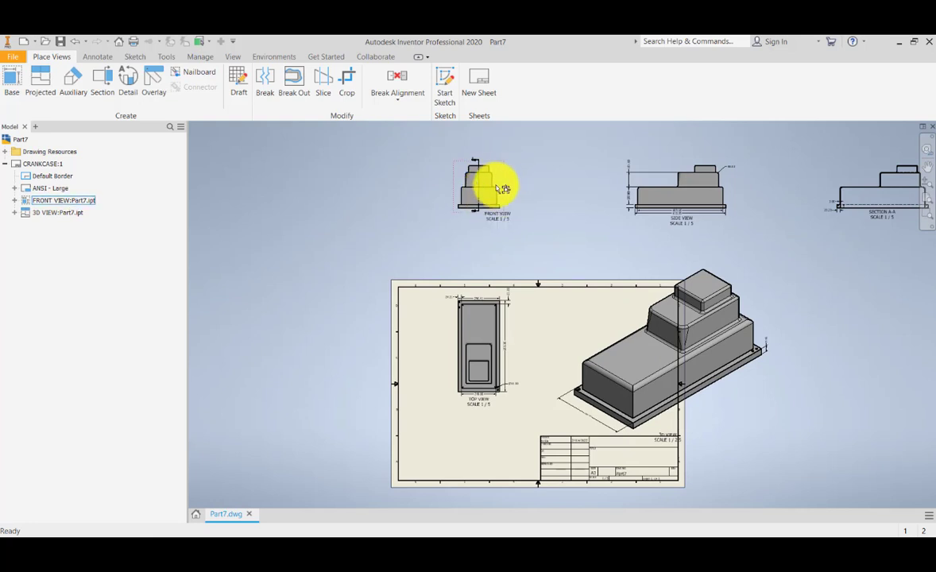
pyautogui.scroll(-2, 508, 177)
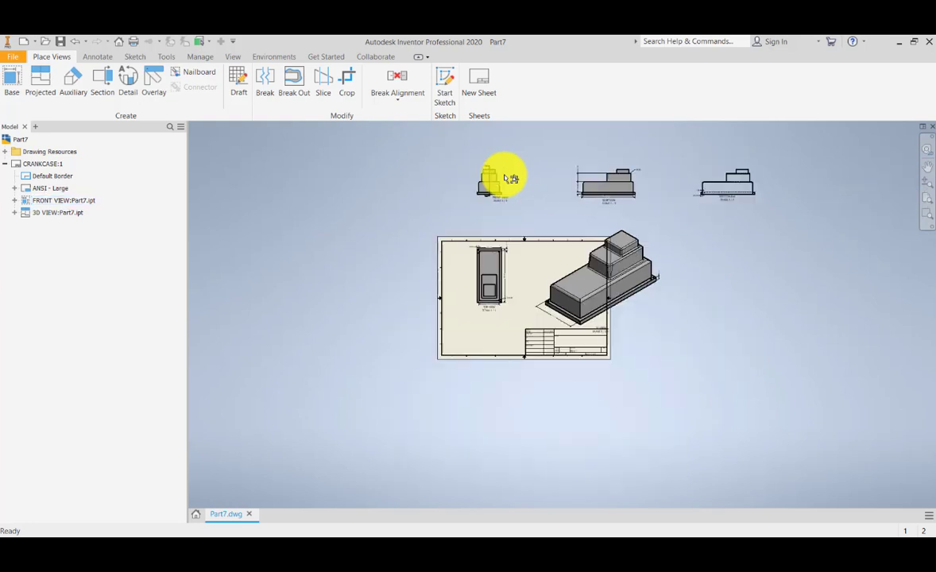
pyautogui.scroll(5, 510, 178)
pyautogui.scroll(4, 510, 178)
pyautogui.moveTo(512, 188); pyautogui.dragTo(512, 272, button='middle')
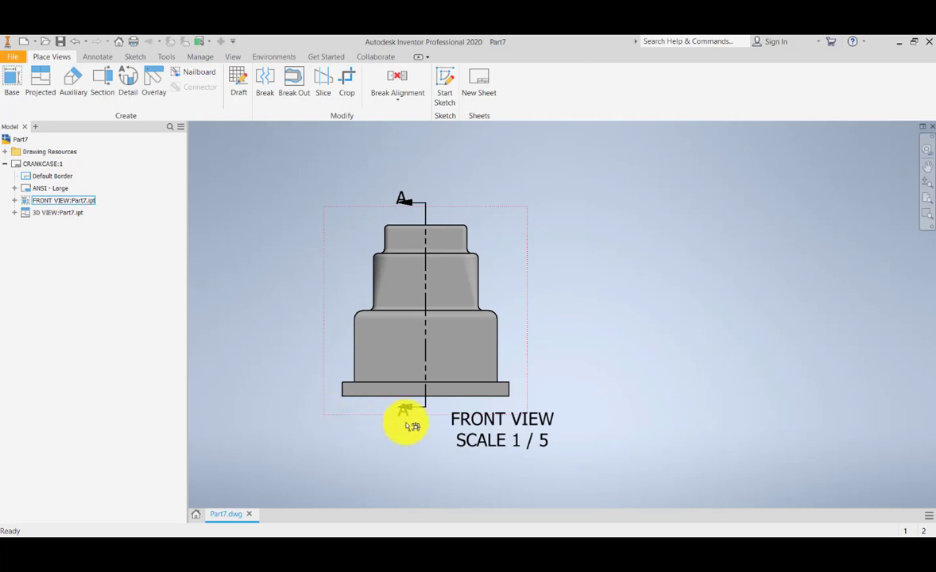
pyautogui.moveTo(402, 424)
pyautogui.mouseDown(button='middle')
pyautogui.moveTo(444, 310)
pyautogui.moveTo(520, 199)
pyautogui.mouseUp(button='middle')
pyautogui.scroll(-5, 443, 310)
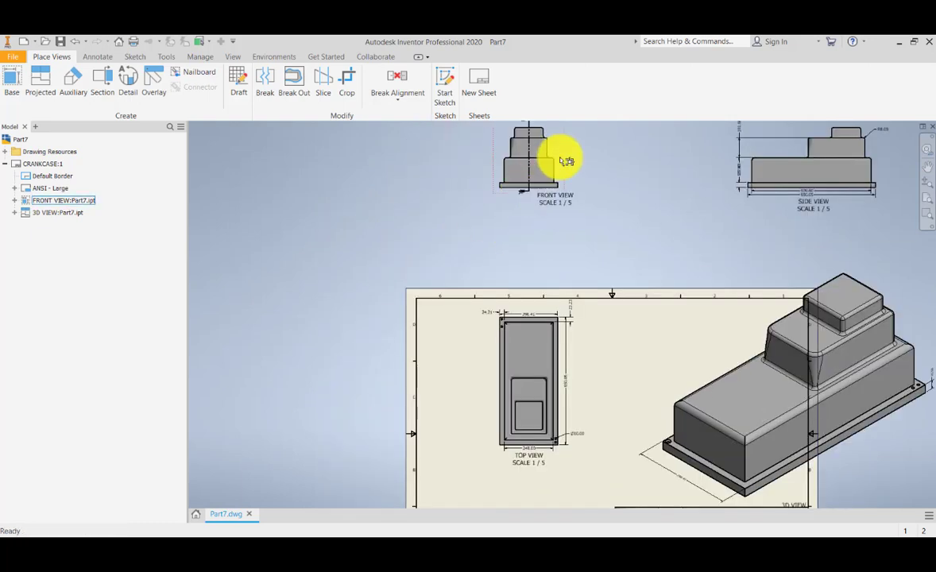
pyautogui.moveTo(564, 159)
pyautogui.mouseDown(button='middle')
pyautogui.moveTo(522, 215)
pyautogui.moveTo(560, 182)
pyautogui.mouseUp(button='middle')
pyautogui.scroll(-5, 511, 224)
pyautogui.scroll(6, 528, 224)
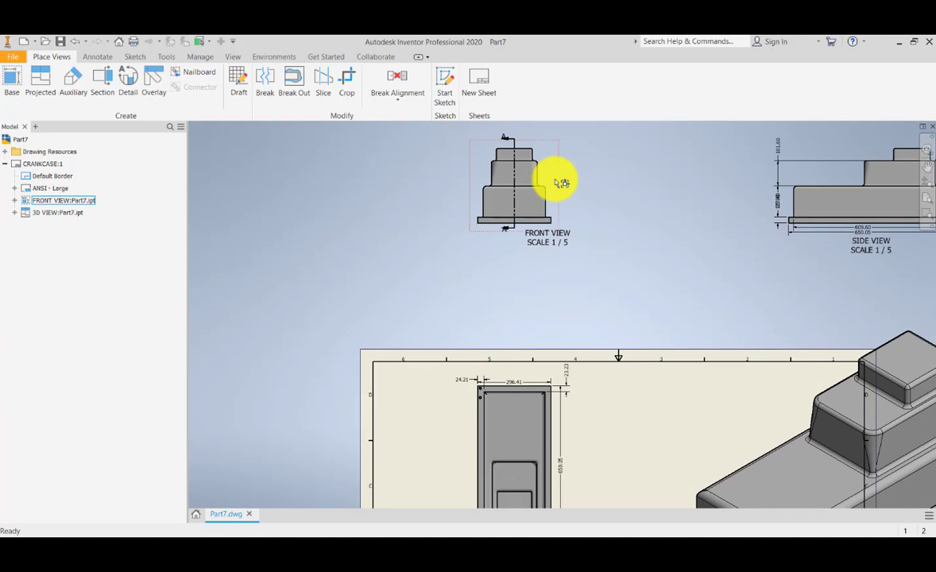
# - Move the front view into the upper-left corner of the sheet and place the top view below it
pyautogui.moveTo(562, 184); pyautogui.dragTo(478, 418)
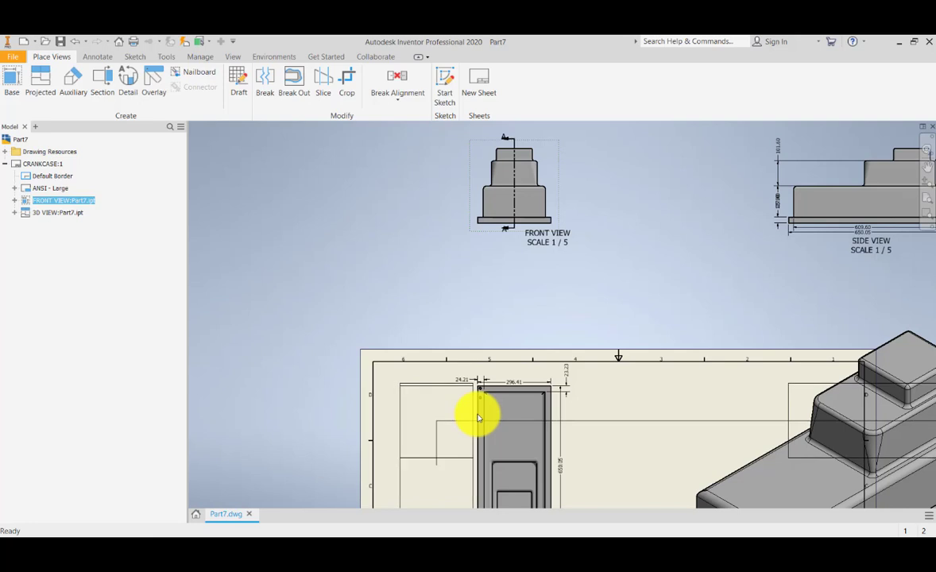
pyautogui.moveTo(477, 417); pyautogui.dragTo(477, 418)
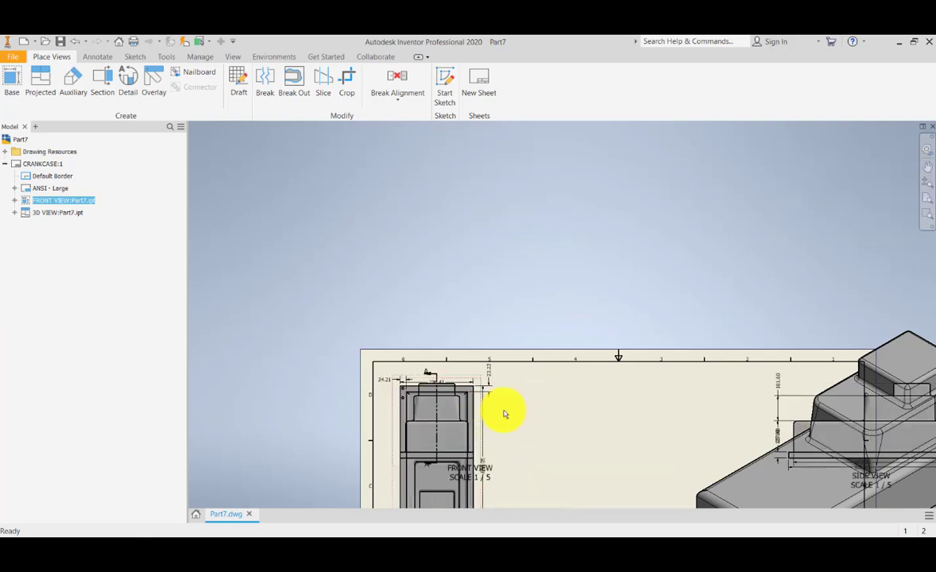
pyautogui.moveTo(540, 384); pyautogui.dragTo(510, 151, button='middle')
pyautogui.moveTo(497, 275)
pyautogui.mouseDown(button='middle')
pyautogui.moveTo(506, 272)
pyautogui.moveTo(455, 324)
pyautogui.moveTo(471, 291)
pyautogui.mouseUp(button='middle')
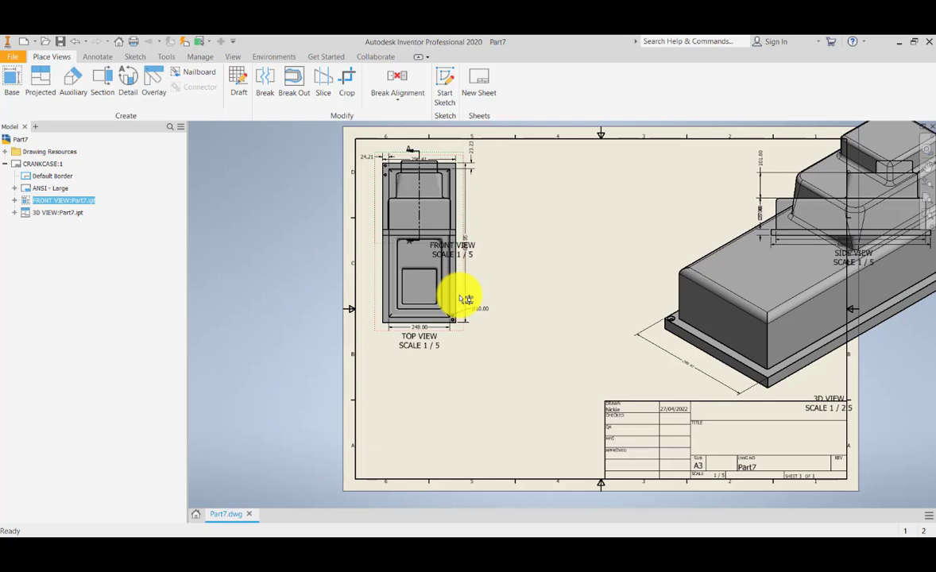
pyautogui.moveTo(465, 299); pyautogui.dragTo(462, 426)
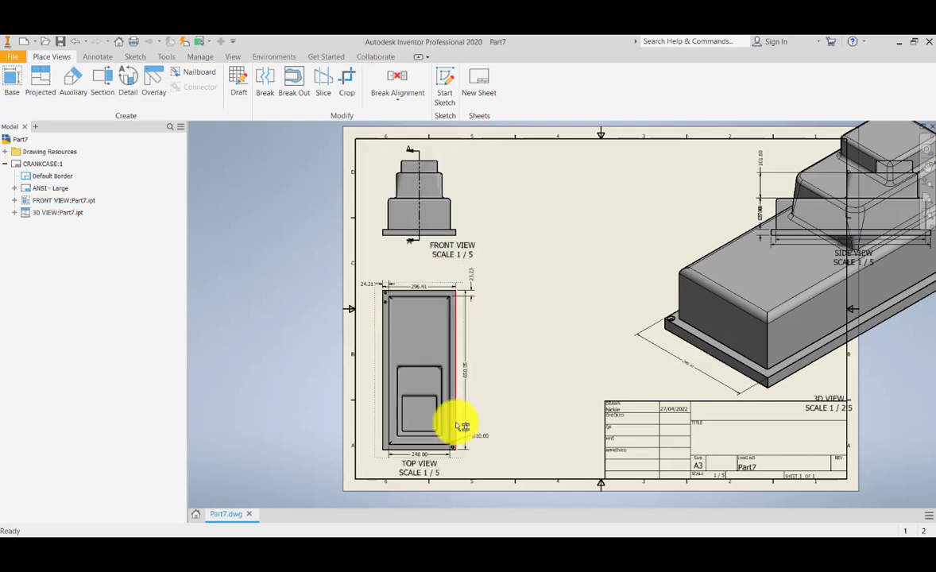
# - Shift the front view slightly toward the sheet's left border and move the side view close to its right side
pyautogui.moveTo(511, 359); pyautogui.dragTo(509, 400, button='middle')
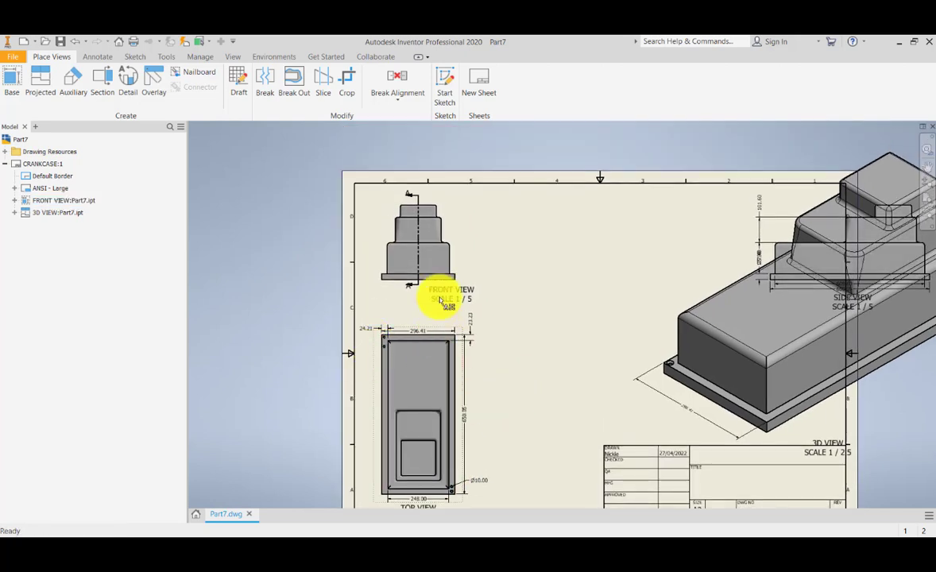
pyautogui.click(445, 261)
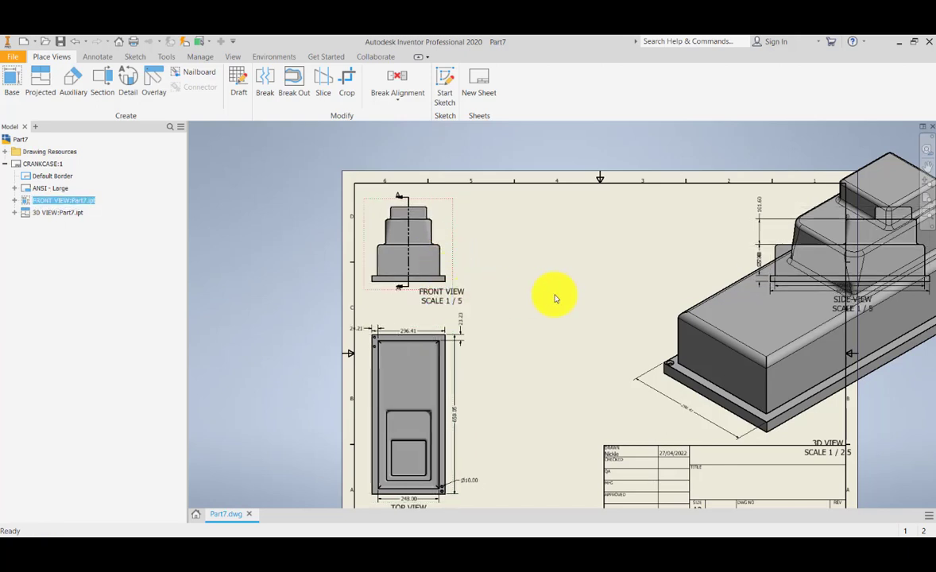
pyautogui.moveTo(554, 296); pyautogui.dragTo(391, 297, button='middle')
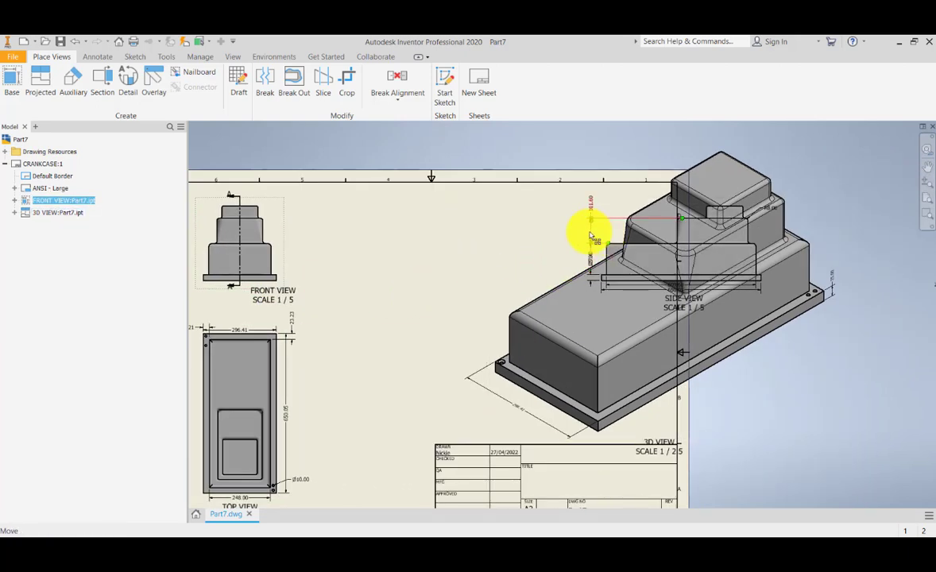
pyautogui.moveTo(604, 235); pyautogui.dragTo(341, 260)
# - Move the top view's 24.21 dimension away from the sheet border so its text sits above the 296.41 dimension
pyautogui.moveTo(373, 323); pyautogui.dragTo(579, 213, button='middle')
pyautogui.scroll(4, 449, 370)
pyautogui.moveTo(472, 170); pyautogui.dragTo(470, 374, button='middle')
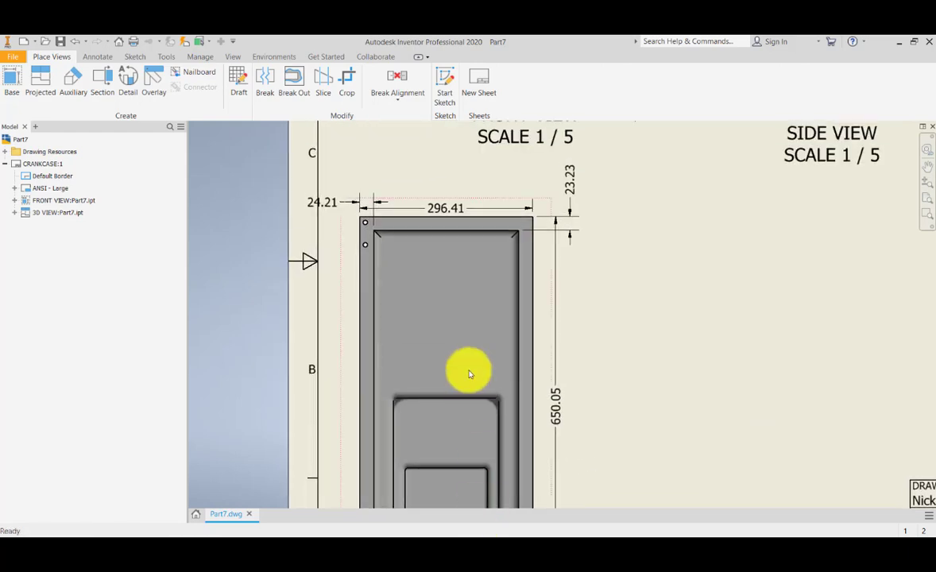
pyautogui.scroll(-3, 324, 195)
pyautogui.scroll(4, 324, 195)
pyautogui.moveTo(322, 217)
pyautogui.mouseDown(button='middle')
pyautogui.moveTo(345, 355)
pyautogui.moveTo(396, 330)
pyautogui.mouseUp(button='middle')
pyautogui.scroll(-3, 334, 267)
pyautogui.scroll(5, 358, 359)
pyautogui.scroll(-2, 356, 358)
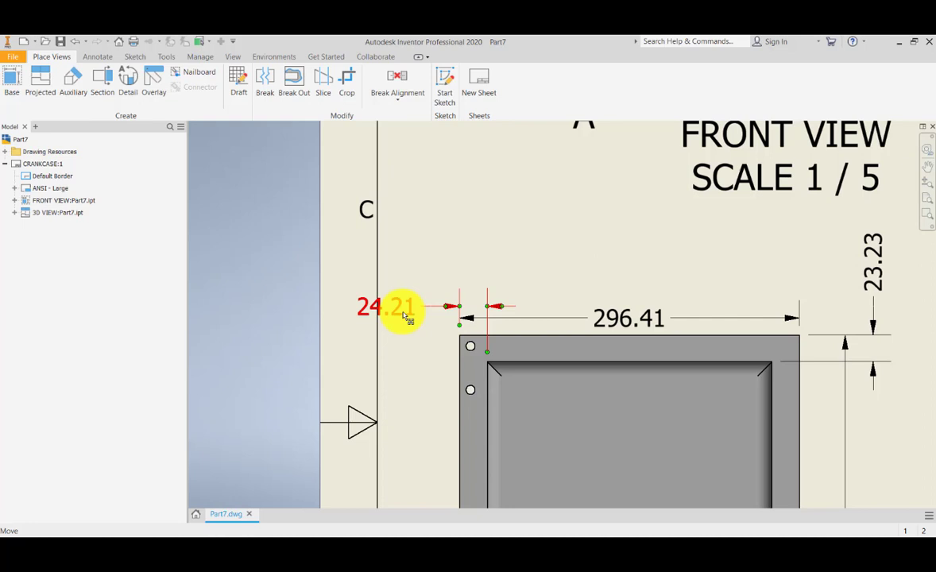
pyautogui.moveTo(406, 316); pyautogui.dragTo(554, 281)
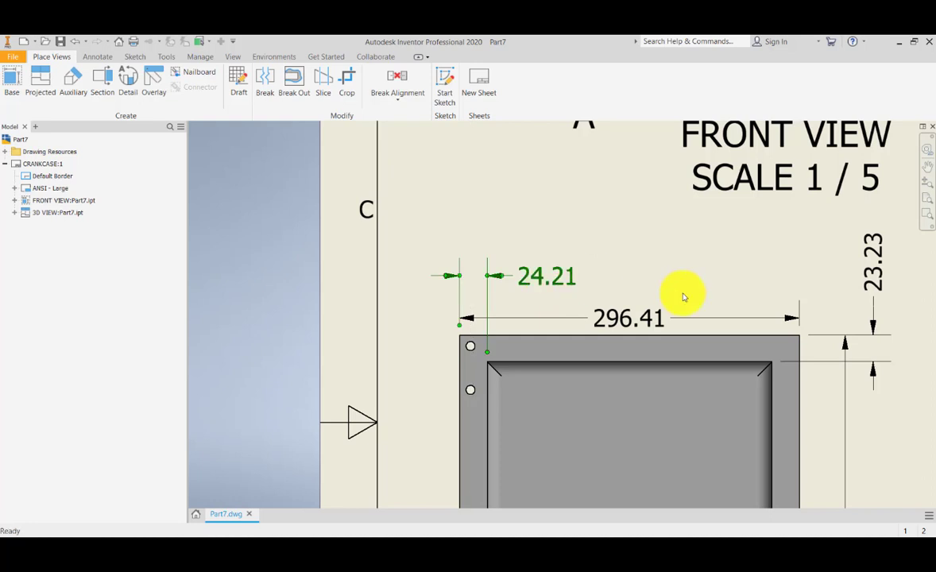
# - Examine the top view's dimensions and label for spacing and clearance from the sheet border
pyautogui.moveTo(558, 293); pyautogui.dragTo(362, 245, button='middle')
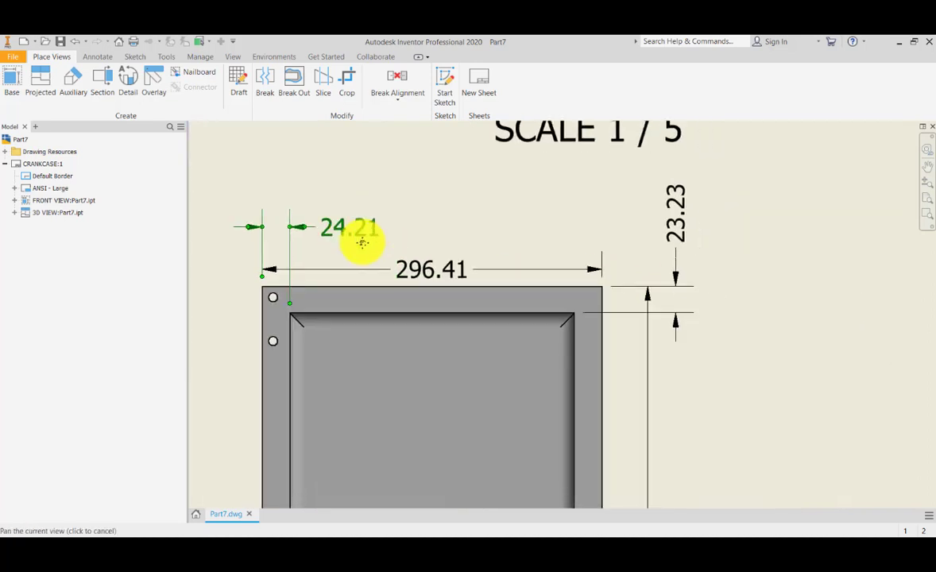
pyautogui.scroll(-4, 363, 245)
pyautogui.scroll(7, 363, 245)
pyautogui.moveTo(368, 295); pyautogui.dragTo(533, 293, button='middle')
pyautogui.scroll(-5, 510, 236)
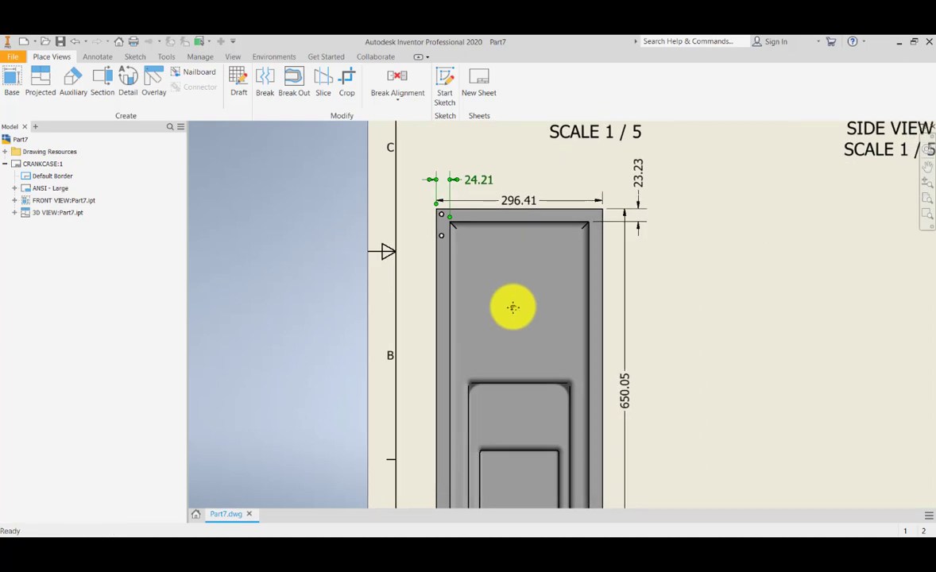
pyautogui.moveTo(526, 336); pyautogui.dragTo(500, 237, button='middle')
pyautogui.moveTo(494, 308)
pyautogui.mouseDown(button='middle')
pyautogui.moveTo(482, 218)
pyautogui.moveTo(471, 321)
pyautogui.moveTo(432, 401)
pyautogui.mouseUp(button='middle')
pyautogui.moveTo(549, 379)
pyautogui.mouseDown(button='middle')
pyautogui.moveTo(544, 318)
pyautogui.moveTo(512, 487)
pyautogui.mouseUp(button='middle')
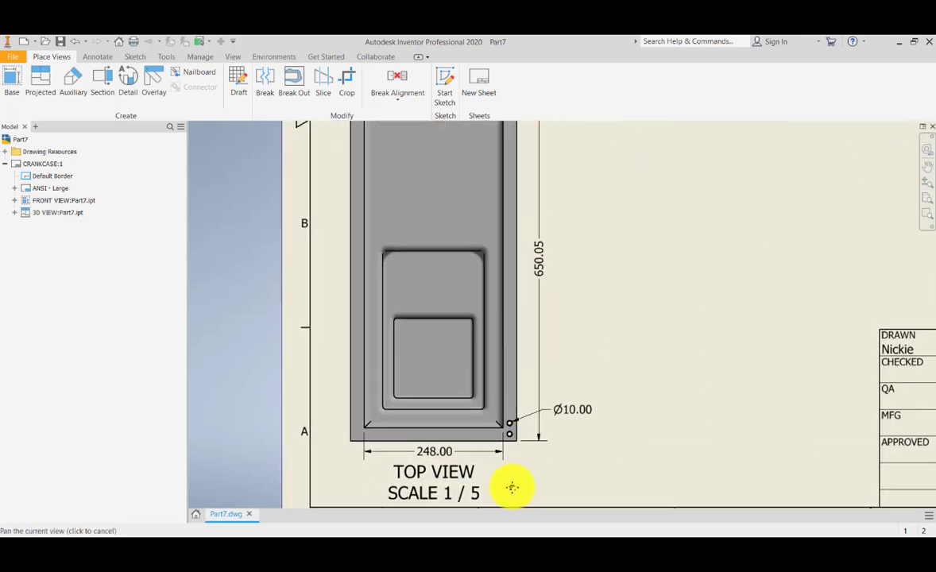
pyautogui.scroll(5, 537, 255)
pyautogui.moveTo(537, 255); pyautogui.dragTo(525, 414, button='middle')
pyautogui.scroll(-6, 549, 247)
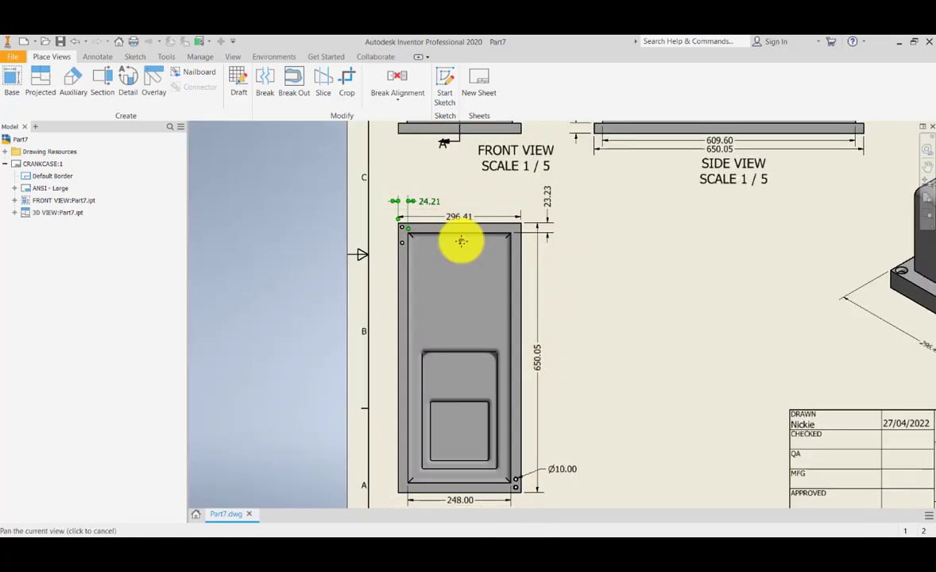
# - Move the lower section letter A on the front view clear of its arrow, placing it beyond the arrowhead
pyautogui.scroll(-2, 462, 243)
pyautogui.scroll(5, 462, 296)
pyautogui.moveTo(408, 257)
pyautogui.mouseDown(button='middle')
pyautogui.moveTo(543, 293)
pyautogui.moveTo(556, 325)
pyautogui.mouseUp(button='middle')
pyautogui.scroll(3, 542, 292)
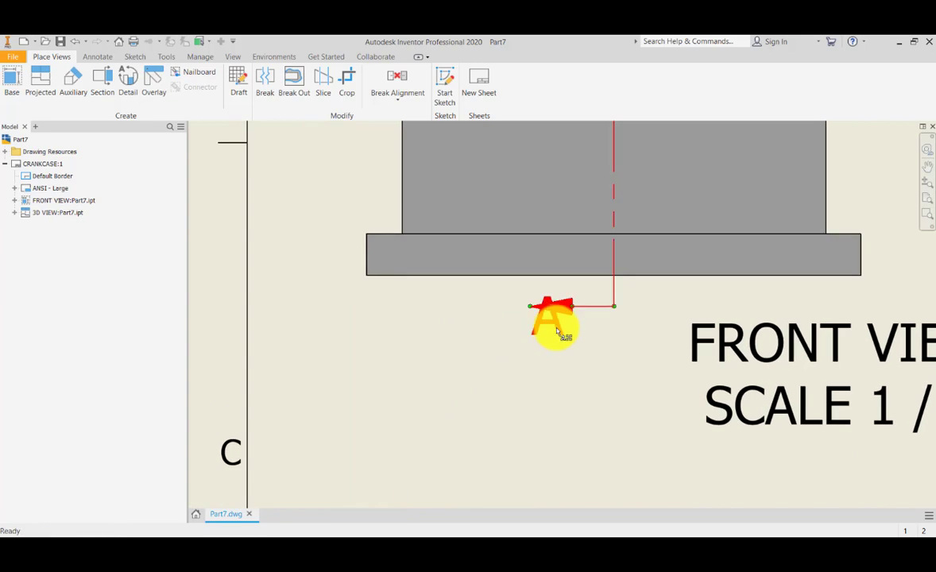
pyautogui.moveTo(558, 333); pyautogui.dragTo(516, 327)
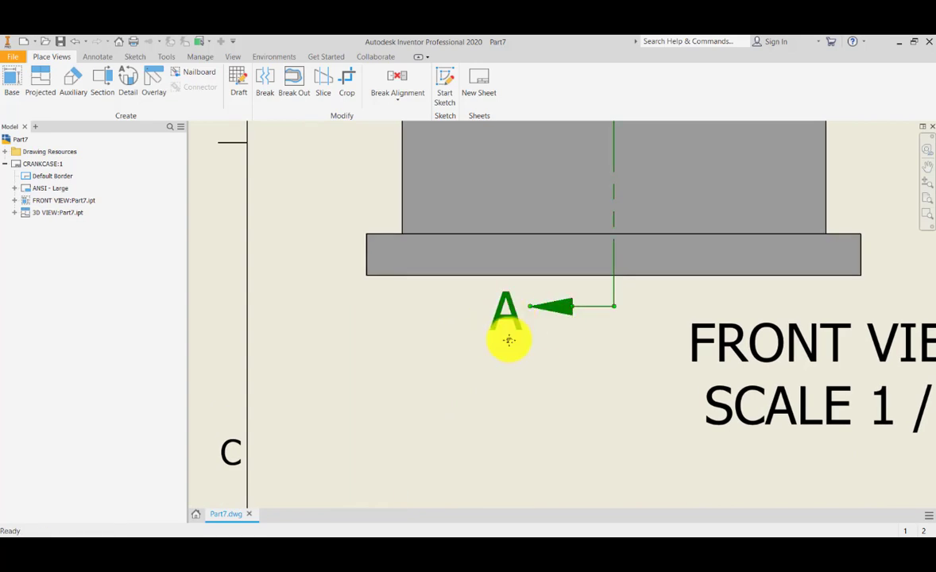
# - Move the upper section letter A on the front view clear of its arrow, placing it beyond the arrowhead
pyautogui.moveTo(510, 340); pyautogui.dragTo(475, 472, button='middle')
pyautogui.scroll(4, 476, 385)
pyautogui.moveTo(477, 386); pyautogui.dragTo(476, 461, button='middle')
pyautogui.scroll(-6, 470, 453)
pyautogui.scroll(-2, 490, 178)
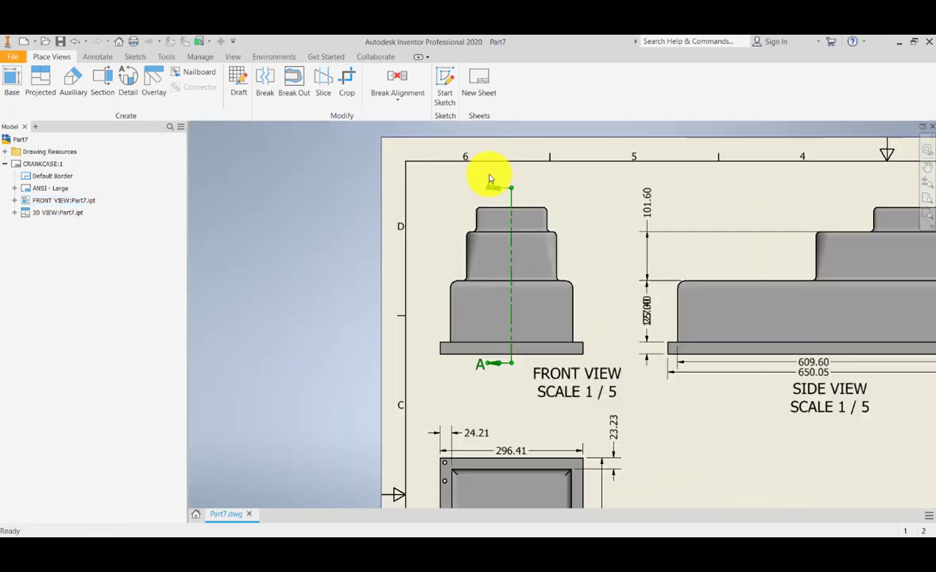
pyautogui.scroll(5, 491, 179)
pyautogui.moveTo(493, 209); pyautogui.dragTo(454, 223)
# - Move the FRONT VIEW label and its scale text to sit centrally beneath the front view
pyautogui.moveTo(485, 339)
pyautogui.mouseDown(button='middle')
pyautogui.moveTo(464, 197)
pyautogui.moveTo(492, 123)
pyautogui.mouseUp(button='middle')
pyautogui.scroll(-5, 482, 275)
pyautogui.scroll(2, 478, 312)
pyautogui.moveTo(598, 231)
pyautogui.mouseDown(button='middle')
pyautogui.moveTo(588, 302)
pyautogui.moveTo(603, 305)
pyautogui.mouseUp(button='middle')
pyautogui.scroll(4, 585, 251)
pyautogui.scroll(-3, 541, 291)
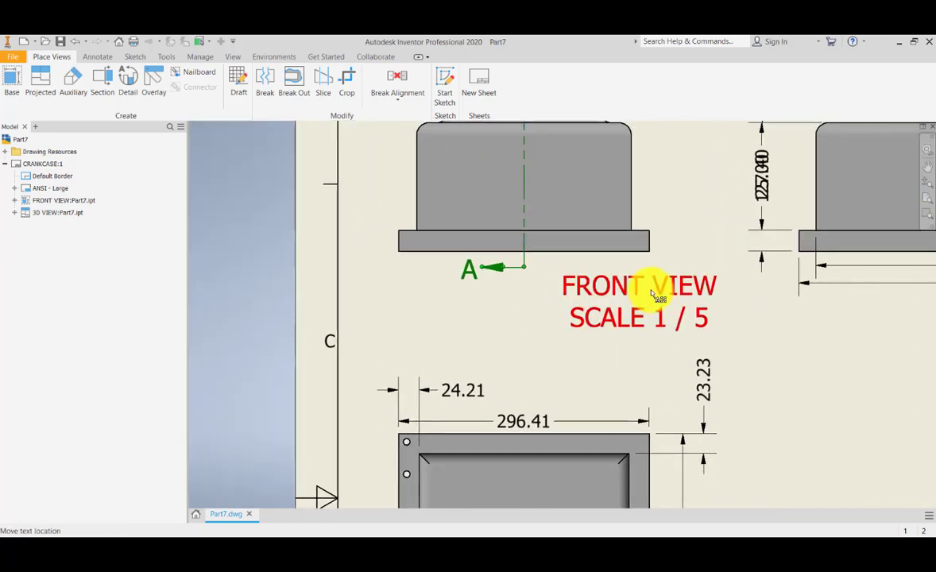
pyautogui.moveTo(650, 295); pyautogui.dragTo(545, 310)
# - Reduce all text in the front view's label to the smallest preset text height
pyautogui.scroll(-5, 517, 318)
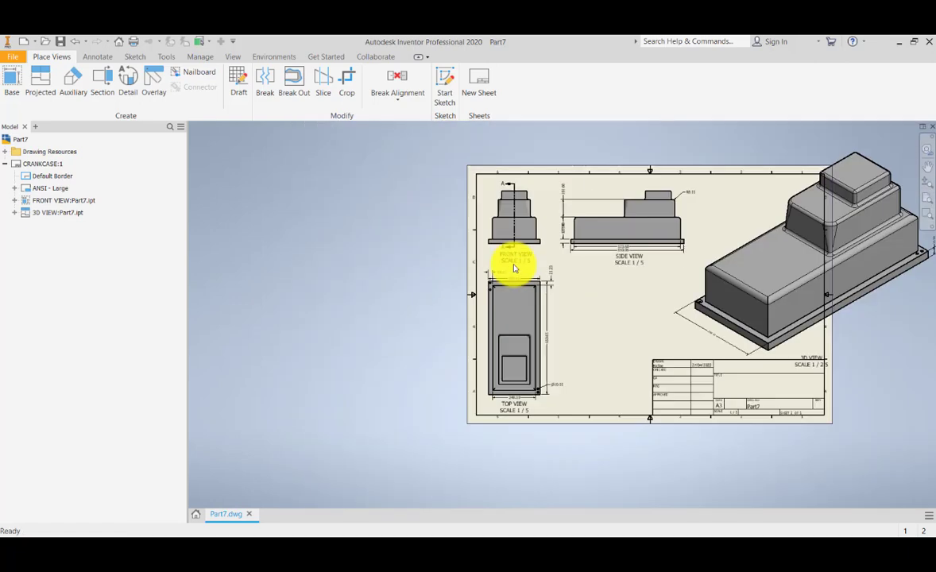
pyautogui.scroll(5, 488, 350)
pyautogui.moveTo(479, 340); pyautogui.dragTo(477, 487, button='middle')
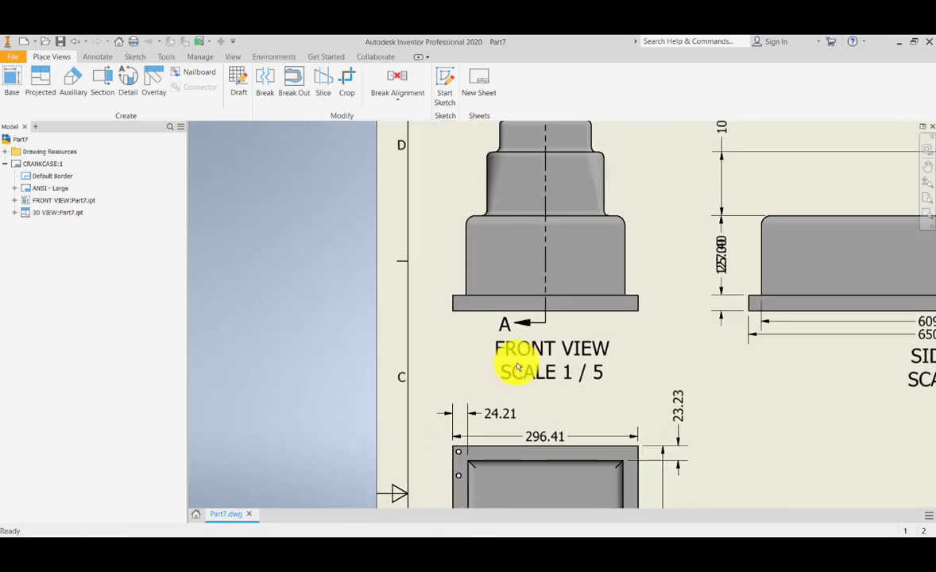
pyautogui.scroll(-2, 588, 329)
pyautogui.scroll(-3, 525, 341)
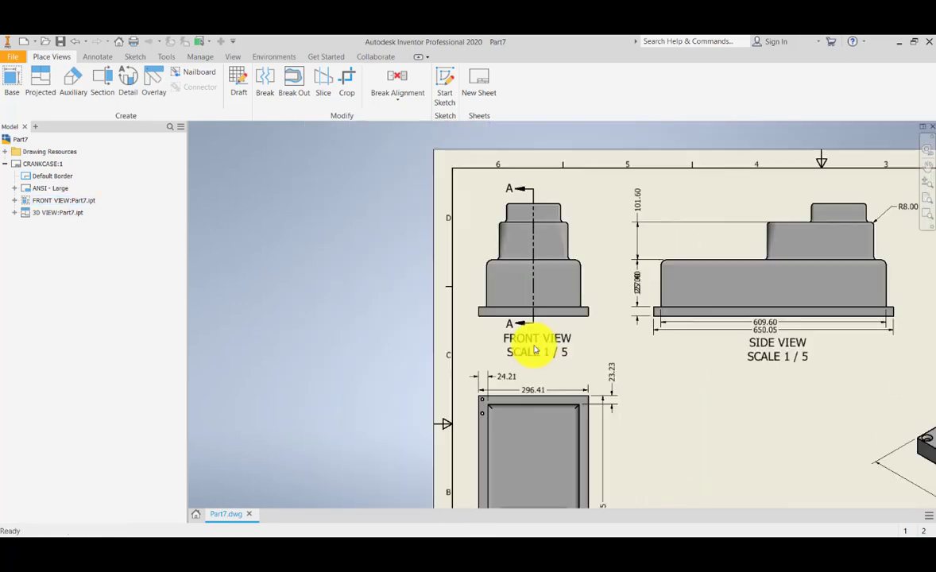
pyautogui.scroll(5, 532, 343)
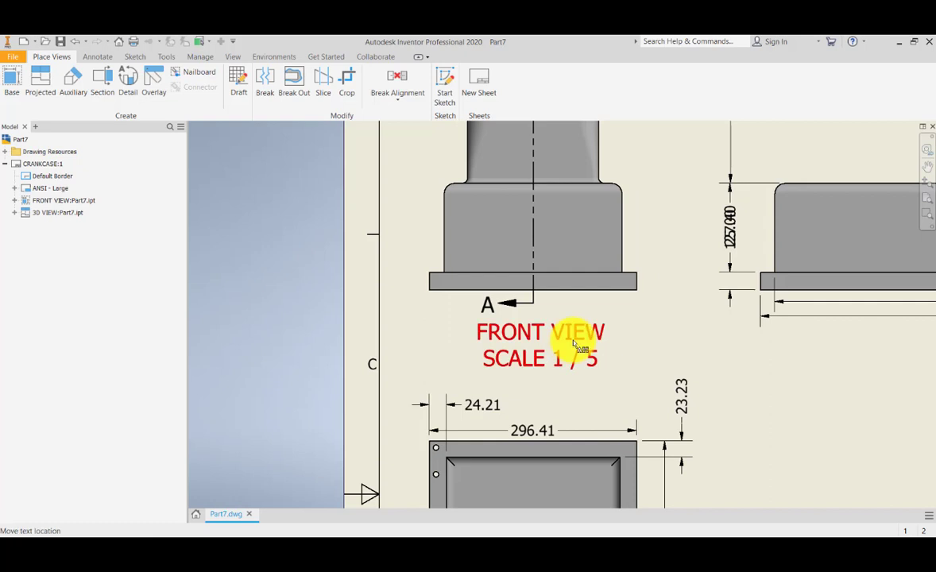
pyautogui.doubleClick(574, 344)
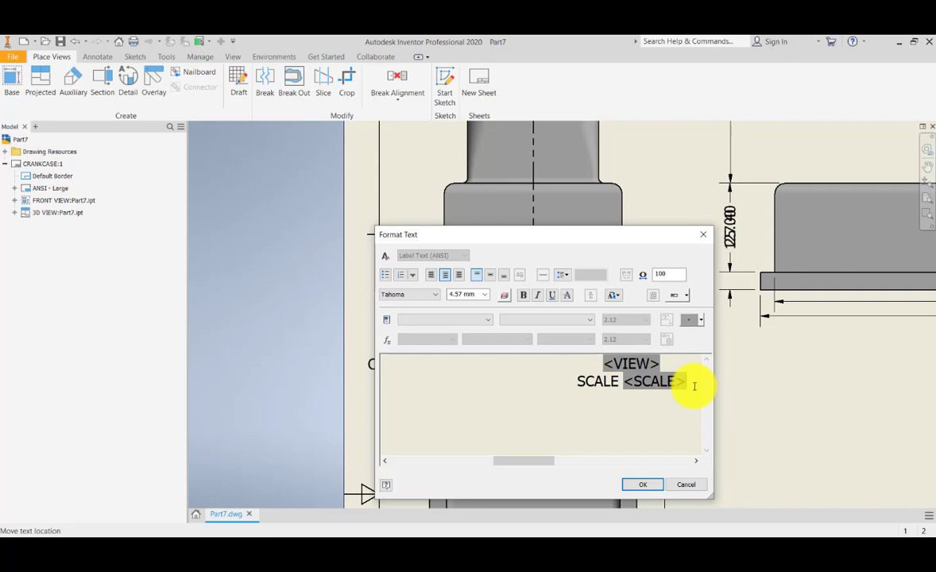
pyautogui.moveTo(694, 382); pyautogui.dragTo(559, 344)
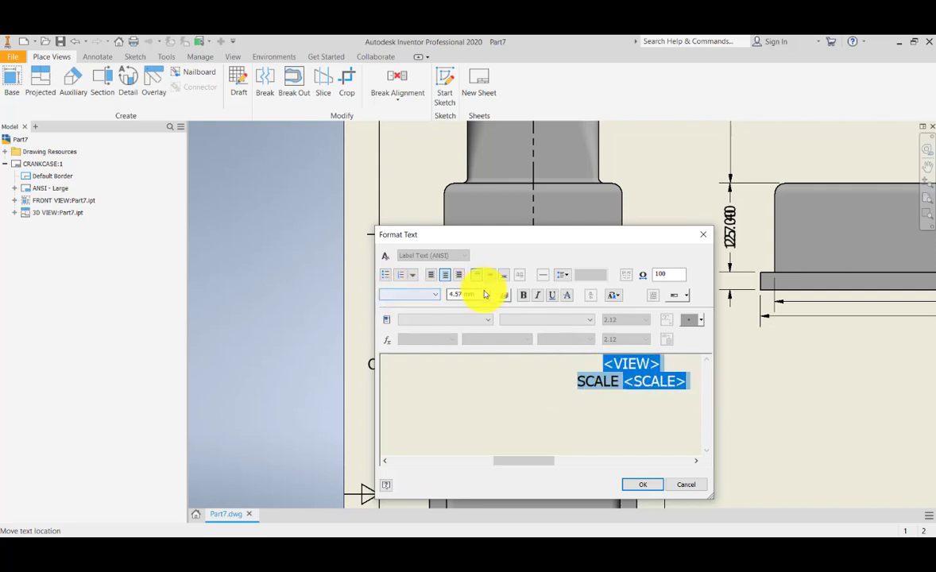
pyautogui.click(484, 295)
pyautogui.click(476, 306)
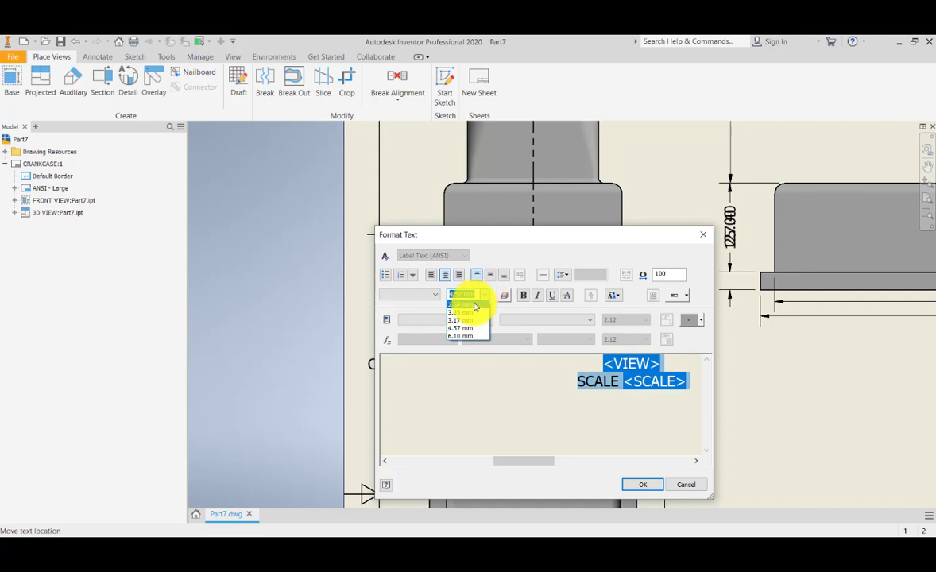
pyautogui.click(638, 485)
# - Reduce all text in the top view's label to the smallest preset text height
pyautogui.moveTo(518, 364); pyautogui.dragTo(492, 317, button='middle')
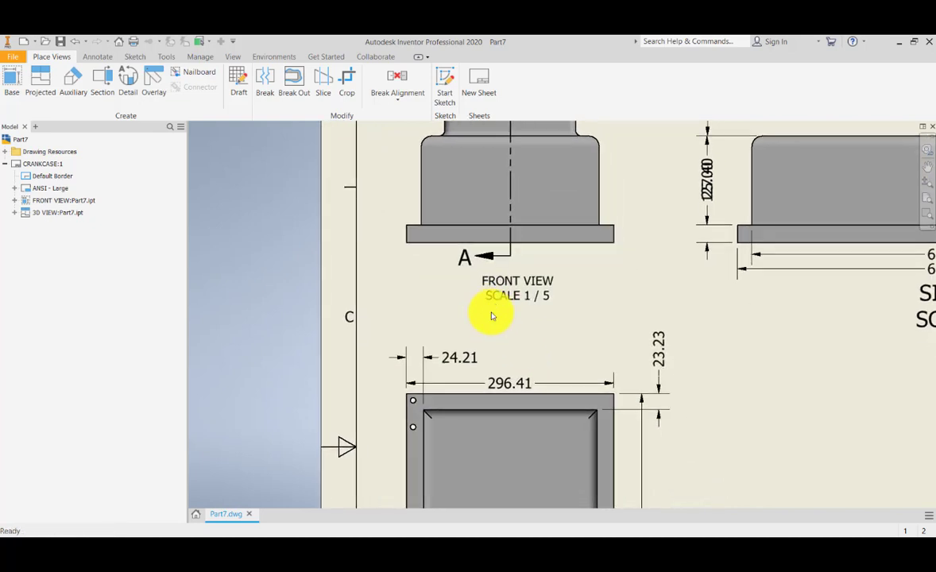
pyautogui.moveTo(496, 362); pyautogui.dragTo(463, 172, button='middle')
pyautogui.moveTo(447, 274); pyautogui.dragTo(410, 37, button='middle')
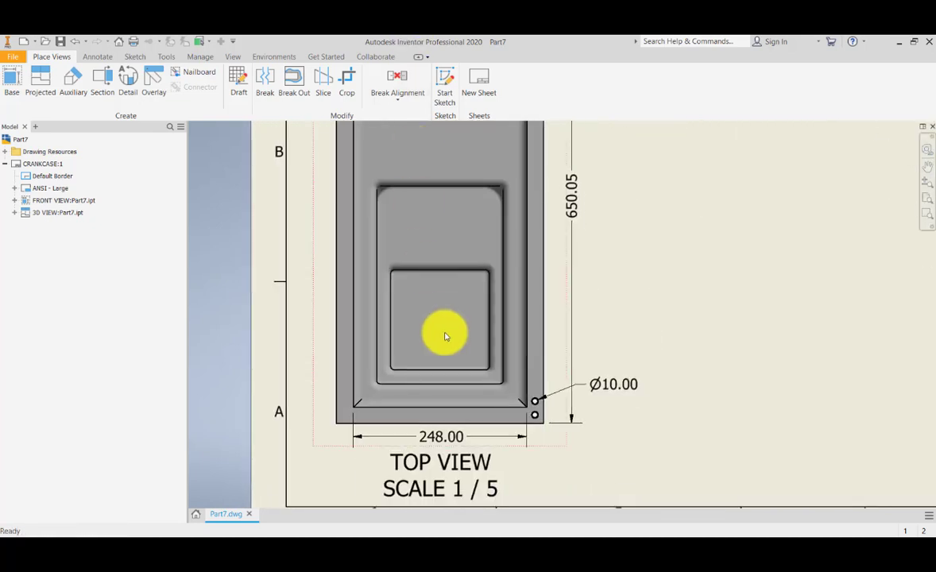
pyautogui.moveTo(445, 337); pyautogui.dragTo(478, 228, button='middle')
pyautogui.doubleClick(481, 362)
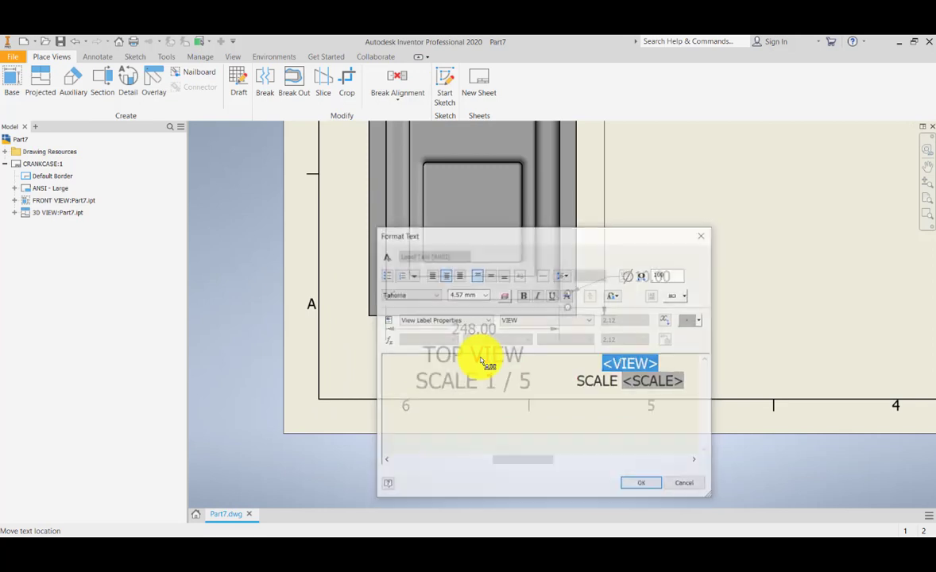
pyautogui.moveTo(692, 386); pyautogui.dragTo(549, 339)
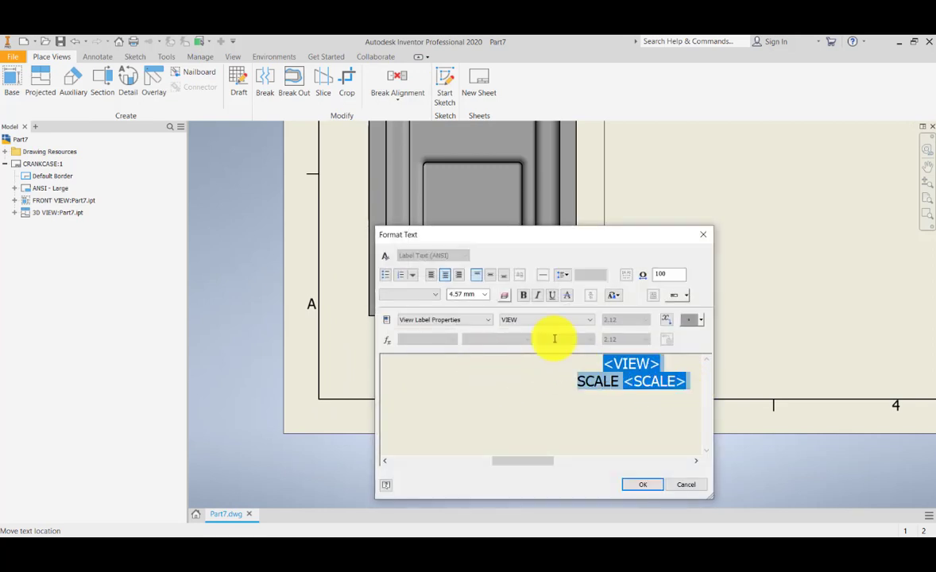
pyautogui.click(482, 295)
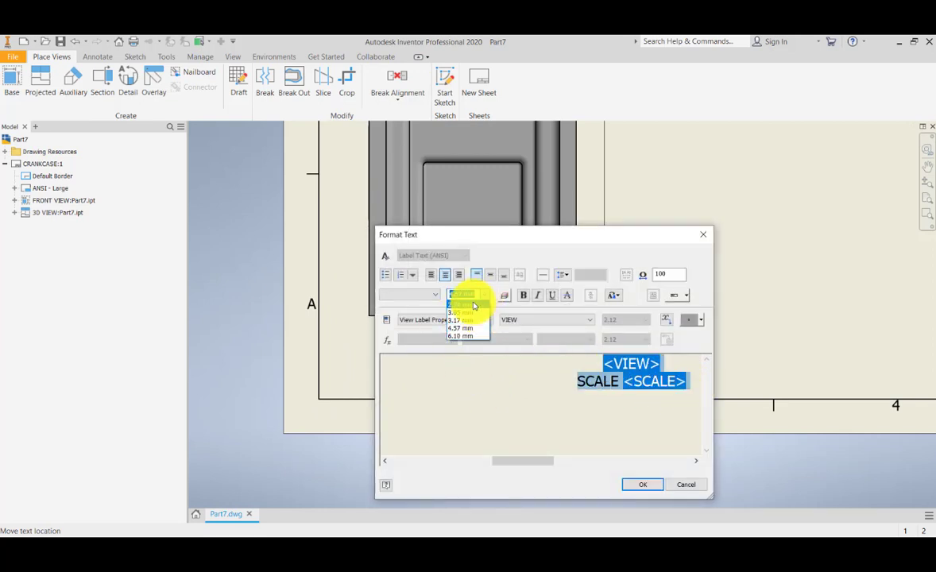
pyautogui.click(472, 304)
pyautogui.click(638, 484)
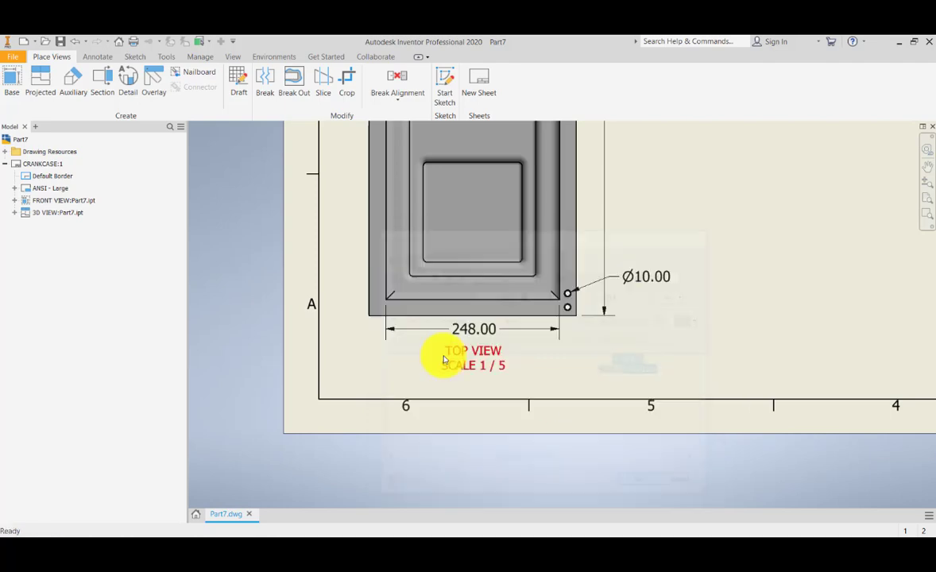
# - Reduce all text in the side view's label to the smallest preset text height
pyautogui.scroll(4, 440, 356)
pyautogui.scroll(-6, 536, 270)
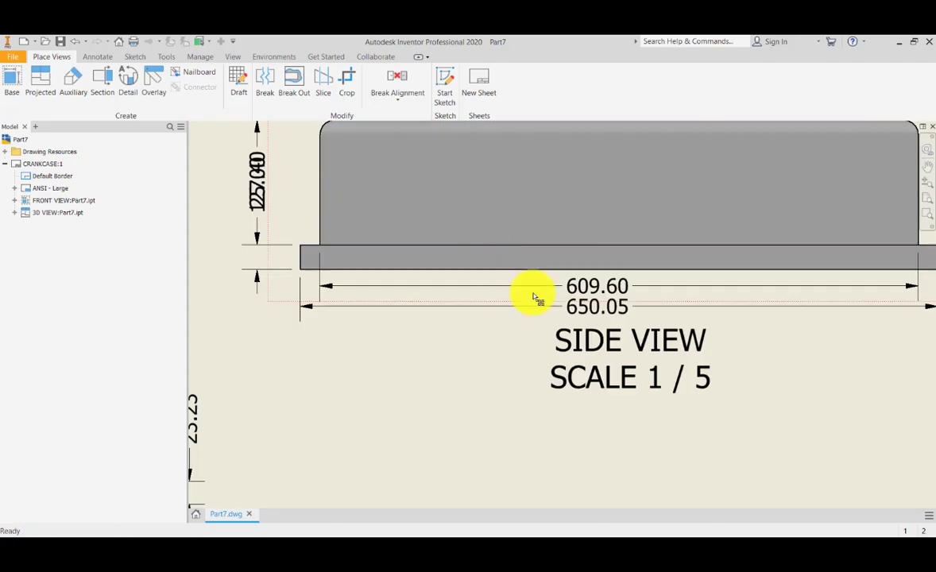
pyautogui.doubleClick(526, 359)
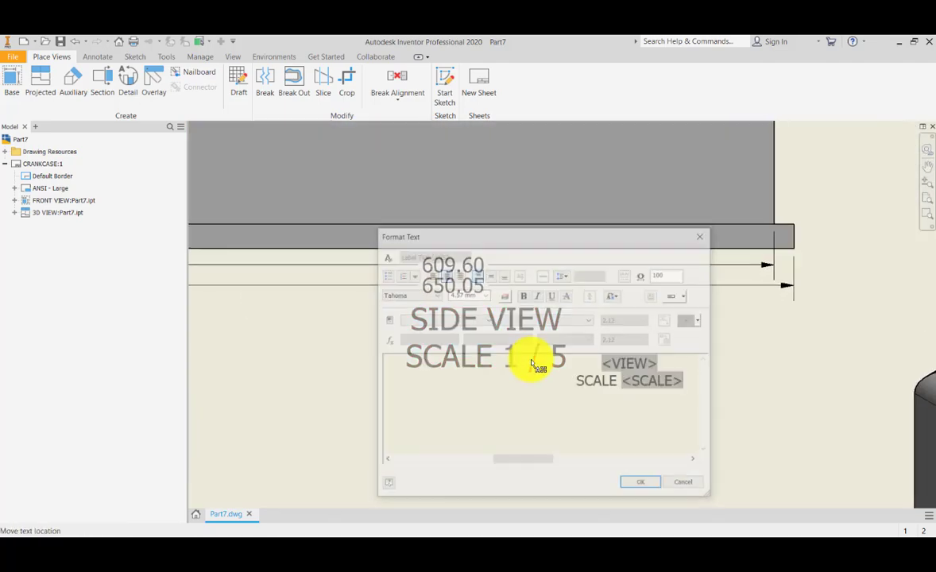
pyautogui.moveTo(691, 378); pyautogui.dragTo(600, 359)
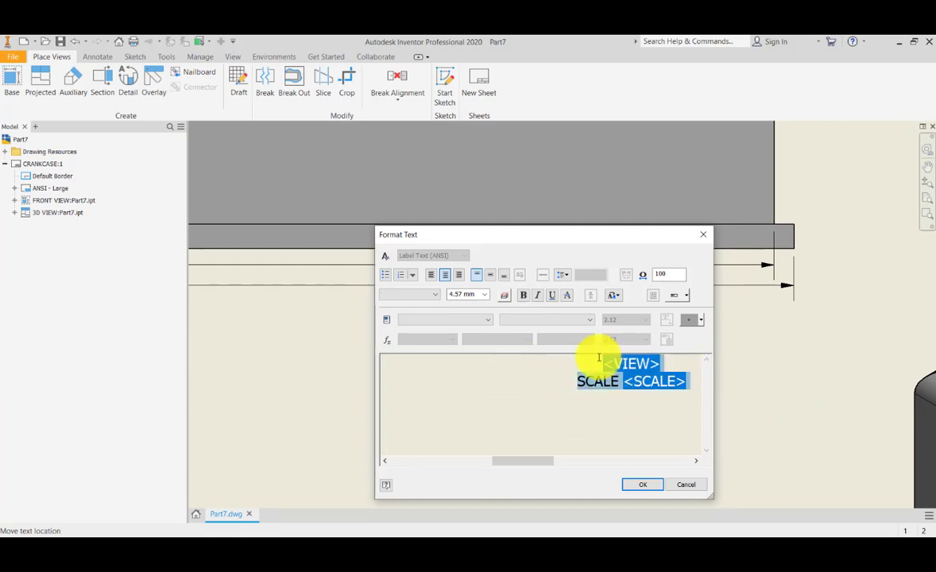
pyautogui.click(484, 295)
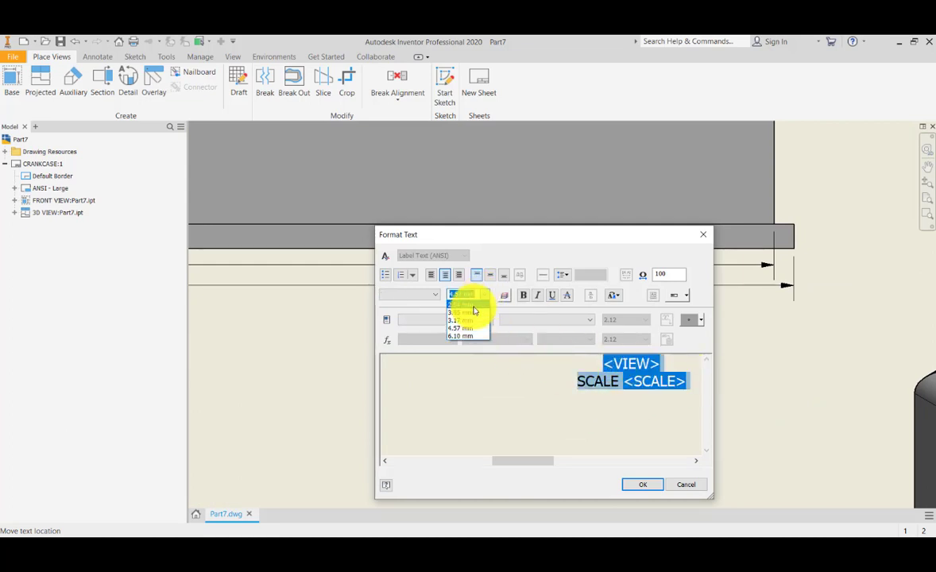
pyautogui.click(473, 310)
pyautogui.click(644, 485)
# - Shift the SIDE VIEW label slightly so it is centred beneath the 650.05 dimension
pyautogui.scroll(-3, 556, 353)
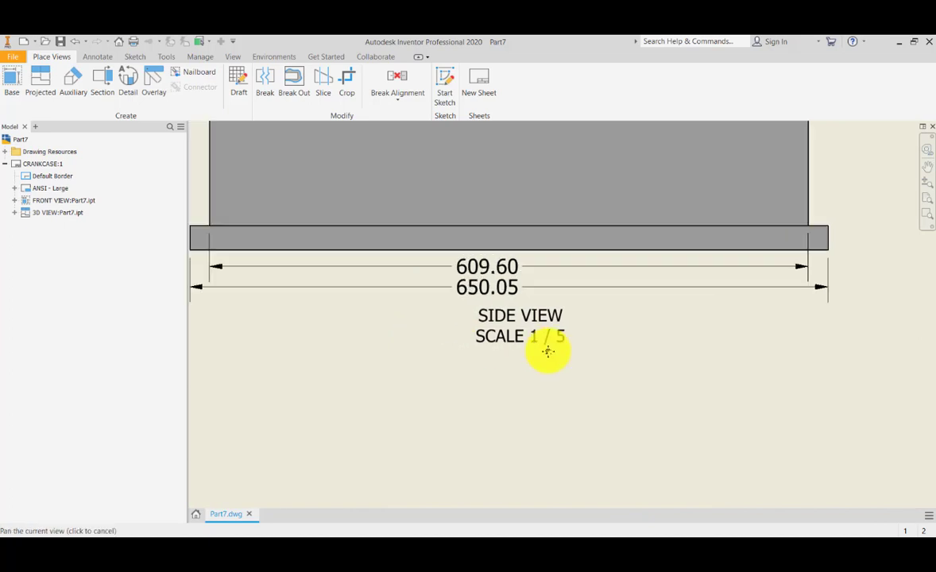
pyautogui.scroll(4, 612, 357)
pyautogui.moveTo(610, 357); pyautogui.dragTo(592, 354)
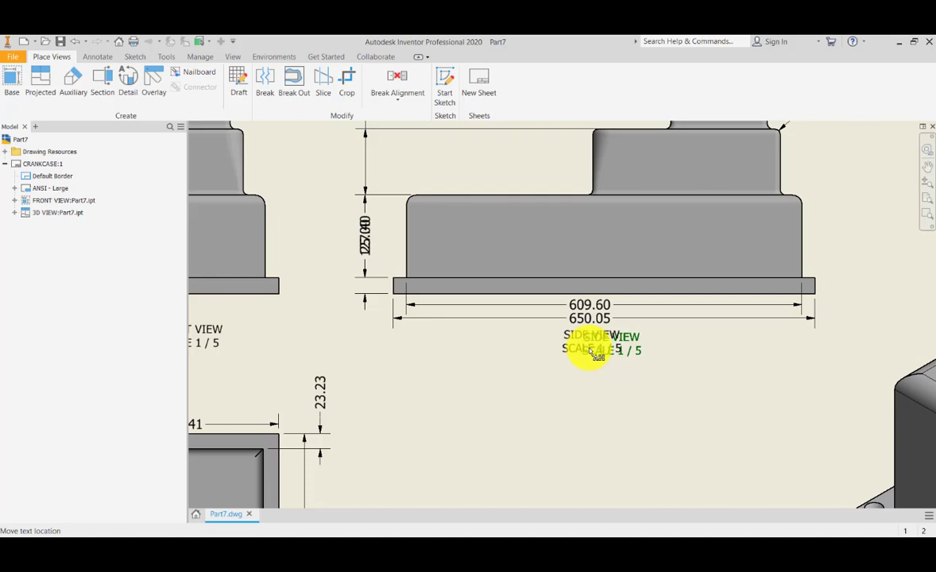
pyautogui.moveTo(590, 351); pyautogui.dragTo(590, 351)
# - Set the 3D view's scale to 1 / 5
pyautogui.moveTo(687, 348)
pyautogui.mouseDown(button='middle')
pyautogui.moveTo(471, 355)
pyautogui.moveTo(520, 286)
pyautogui.mouseUp(button='middle')
pyautogui.scroll(-5, 471, 356)
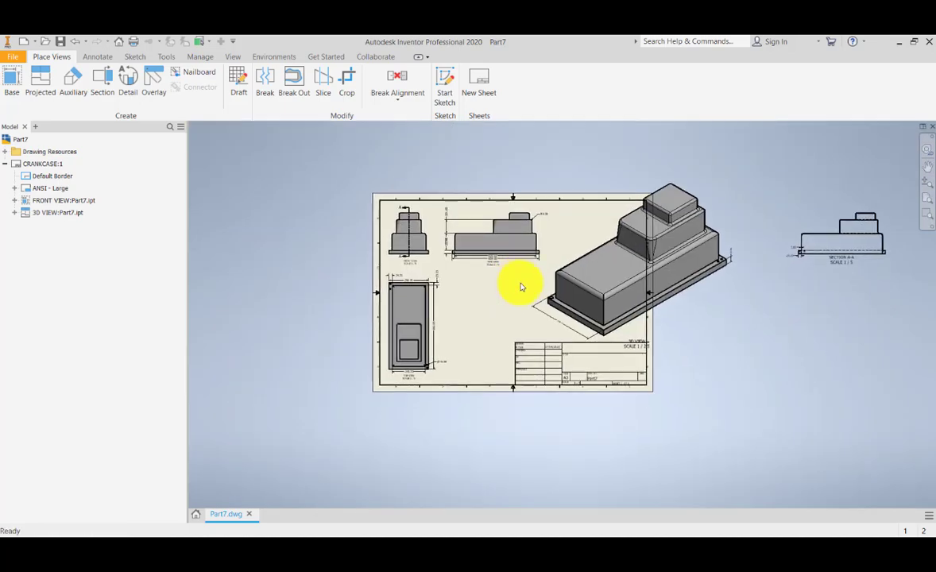
pyautogui.scroll(6, 521, 287)
pyautogui.scroll(-5, 522, 288)
pyautogui.moveTo(771, 296); pyautogui.dragTo(733, 329, button='middle')
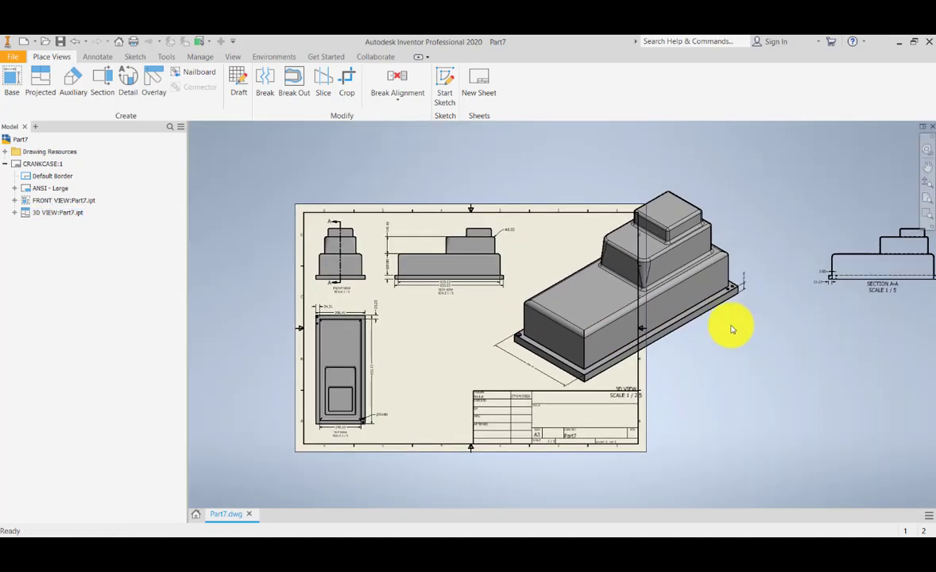
pyautogui.moveTo(692, 378)
pyautogui.mouseDown(button='middle')
pyautogui.moveTo(681, 383)
pyautogui.moveTo(730, 353)
pyautogui.mouseUp(button='middle')
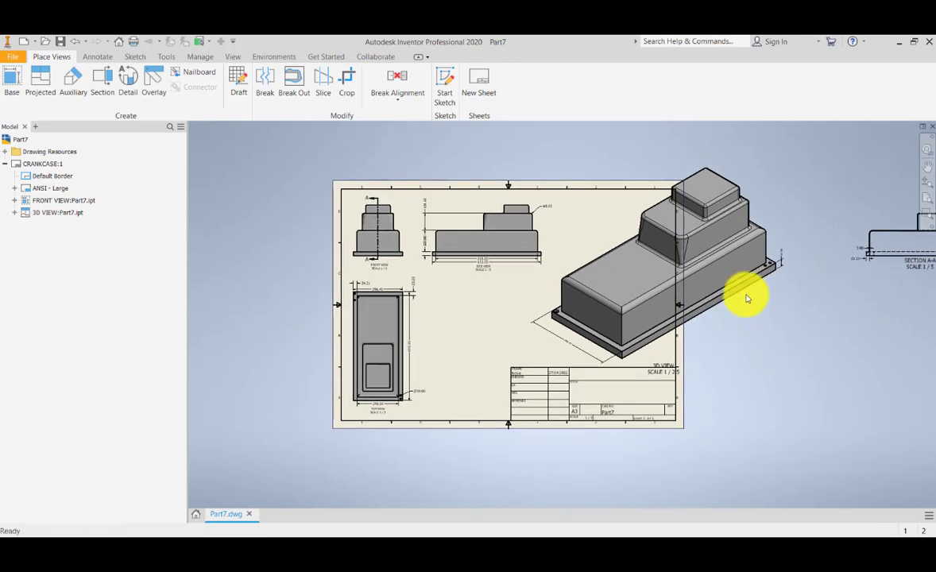
pyautogui.moveTo(717, 305); pyautogui.dragTo(664, 324, button='middle')
pyautogui.click(702, 326)
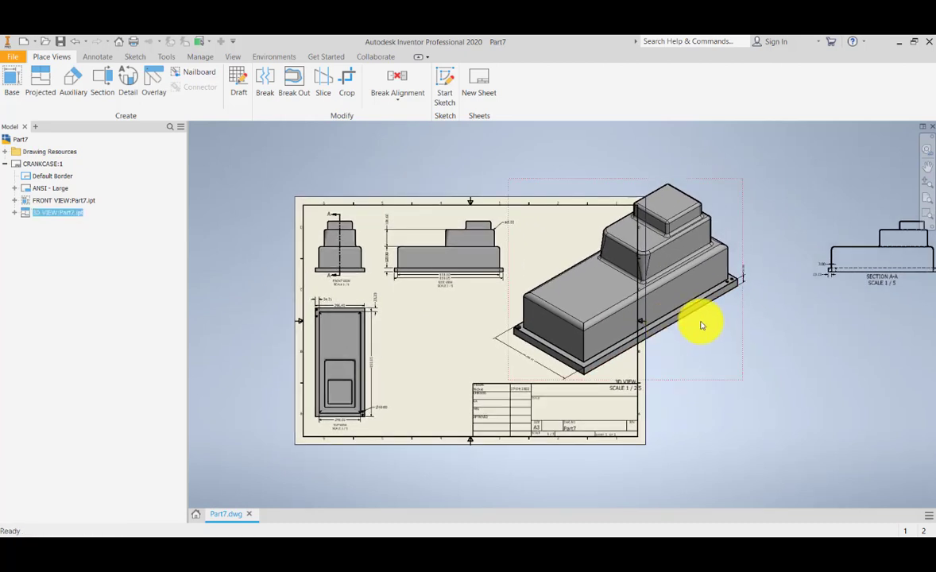
pyautogui.doubleClick(703, 326)
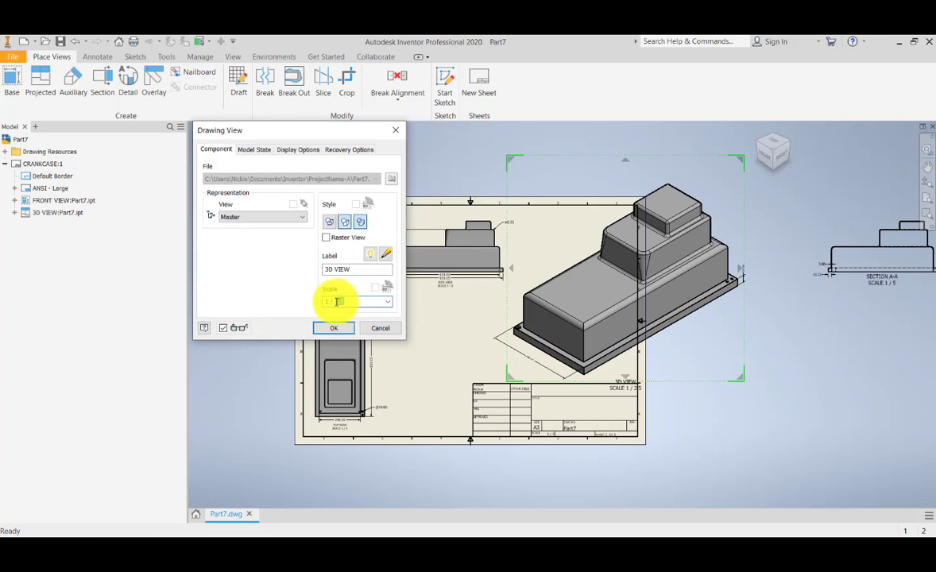
pyautogui.press('Return')
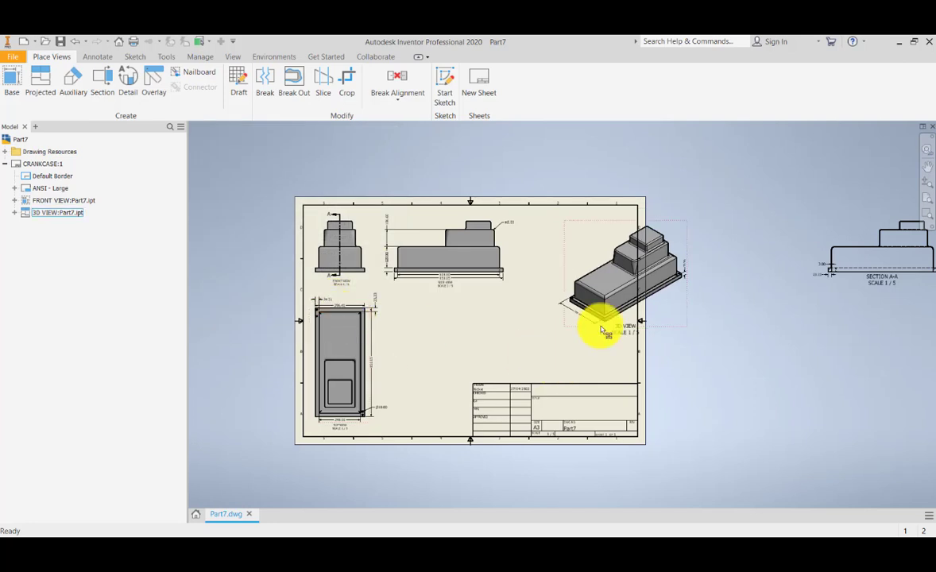
# - Move the 3D view inside the border, below the side view and between the top view and the title block
pyautogui.scroll(-3, 600, 328)
pyautogui.scroll(3, 556, 346)
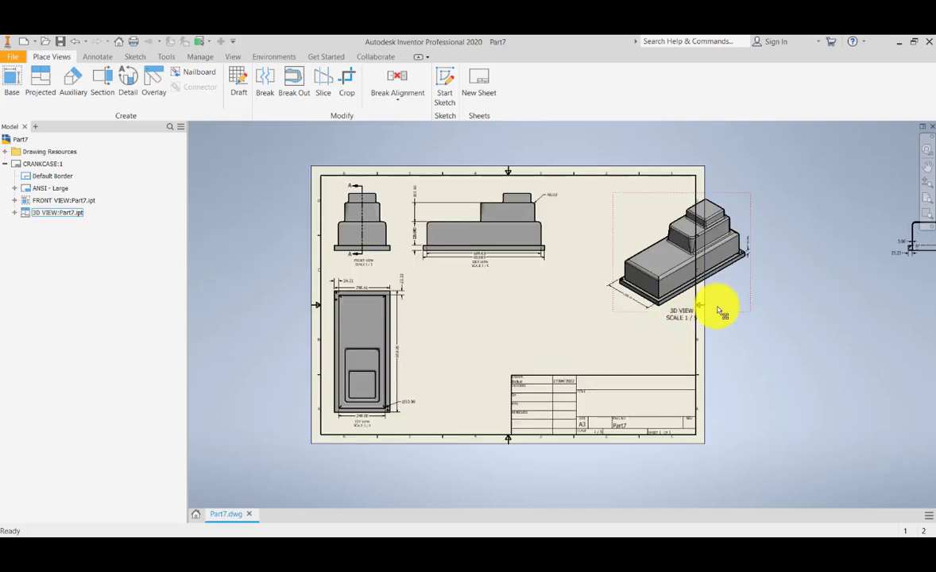
pyautogui.moveTo(706, 307); pyautogui.dragTo(514, 378)
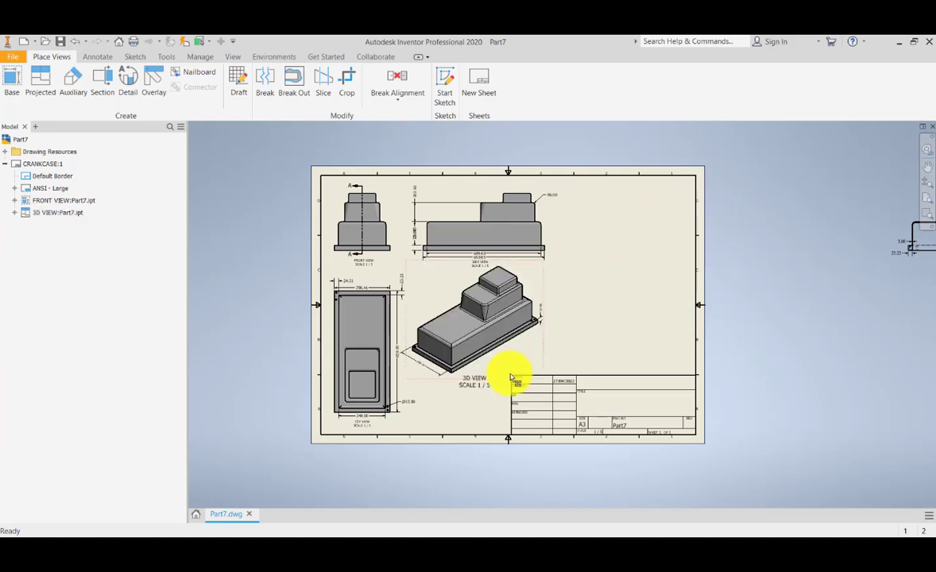
# - Nudge the 3D view slightly downward to leave more clearance beneath the SIDE VIEW label
pyautogui.scroll(-5, 432, 376)
pyautogui.scroll(8, 420, 374)
pyautogui.moveTo(421, 374)
pyautogui.mouseDown(button='middle')
pyautogui.moveTo(617, 398)
pyautogui.moveTo(612, 315)
pyautogui.mouseUp(button='middle')
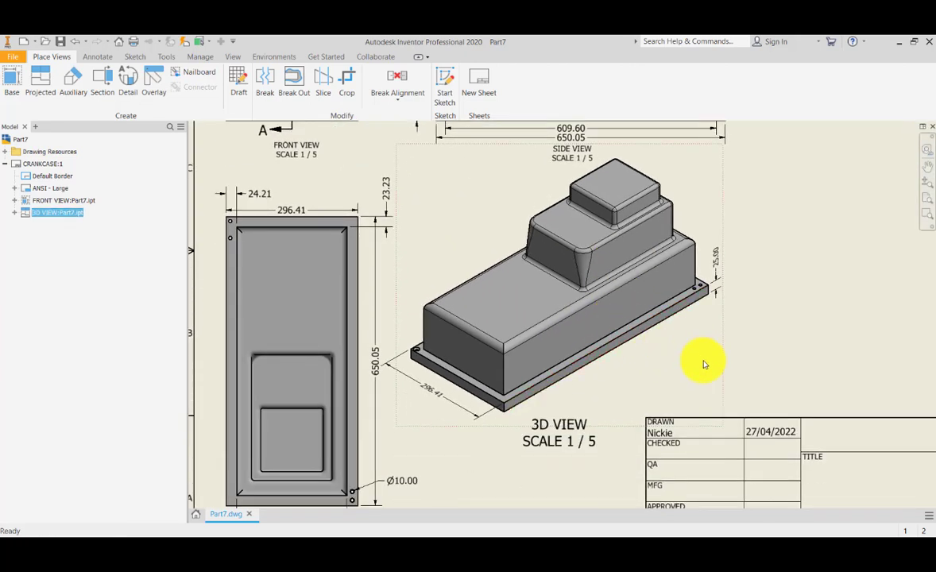
pyautogui.moveTo(725, 368)
pyautogui.mouseDown()
pyautogui.moveTo(717, 376)
pyautogui.moveTo(728, 359)
pyautogui.mouseUp()
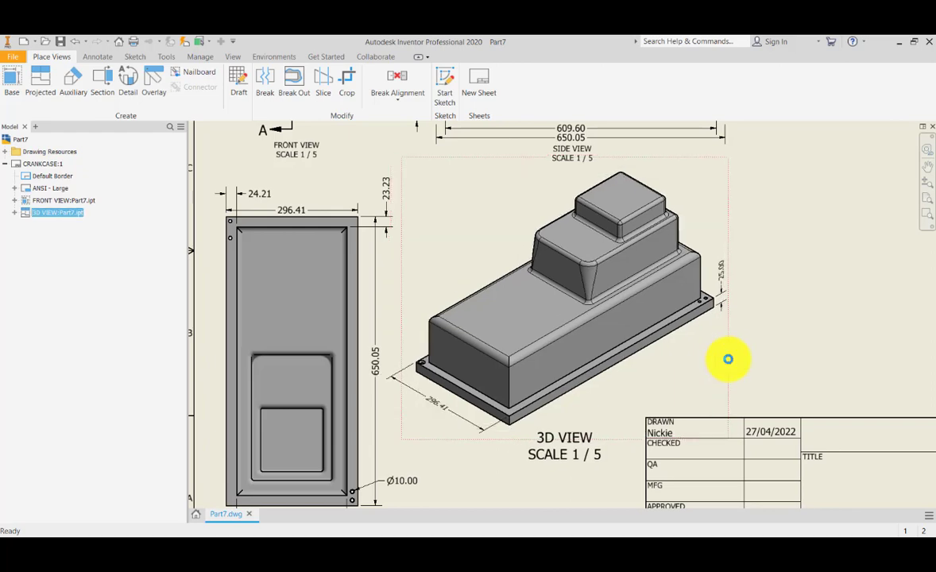
# - Move the SECTION A-A view from outside the sheet to inside the border, beside the side view
pyautogui.moveTo(733, 352)
pyautogui.mouseDown(button='middle')
pyautogui.moveTo(716, 360)
pyautogui.moveTo(742, 313)
pyautogui.mouseUp(button='middle')
pyautogui.scroll(-2, 522, 397)
pyautogui.scroll(5, 522, 397)
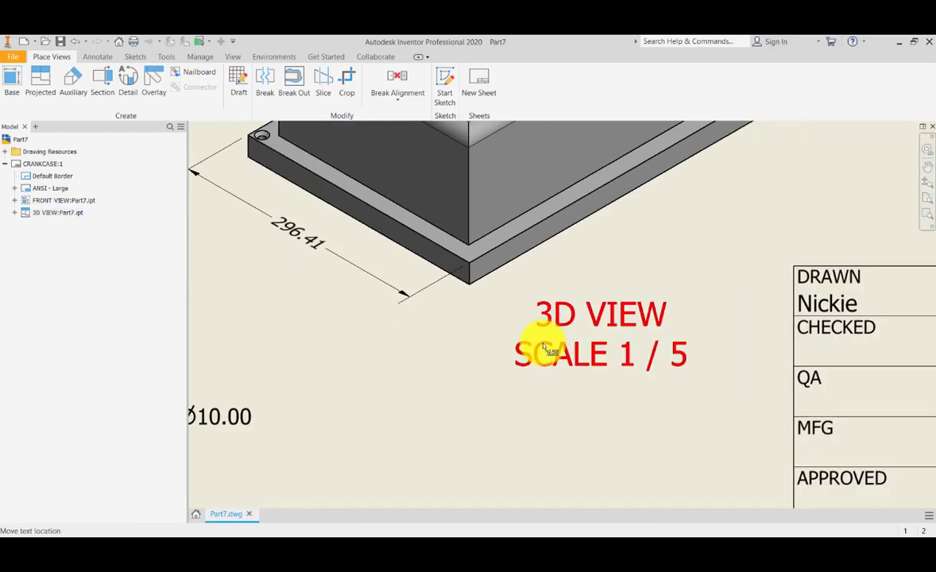
pyautogui.scroll(-5, 544, 345)
pyautogui.scroll(4, 537, 341)
pyautogui.scroll(-3, 476, 418)
pyautogui.scroll(-3, 619, 333)
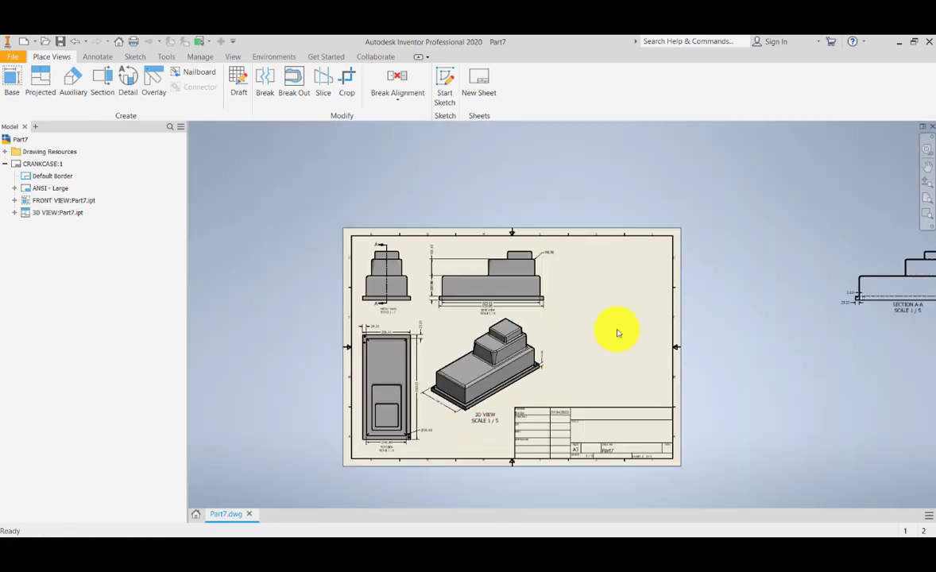
pyautogui.scroll(3, 618, 333)
pyautogui.moveTo(601, 338)
pyautogui.mouseDown(button='middle')
pyautogui.moveTo(788, 309)
pyautogui.moveTo(647, 418)
pyautogui.moveTo(697, 325)
pyautogui.moveTo(526, 424)
pyautogui.moveTo(320, 431)
pyautogui.mouseUp(button='middle')
pyautogui.scroll(-2, 678, 384)
pyautogui.scroll(-1, 692, 382)
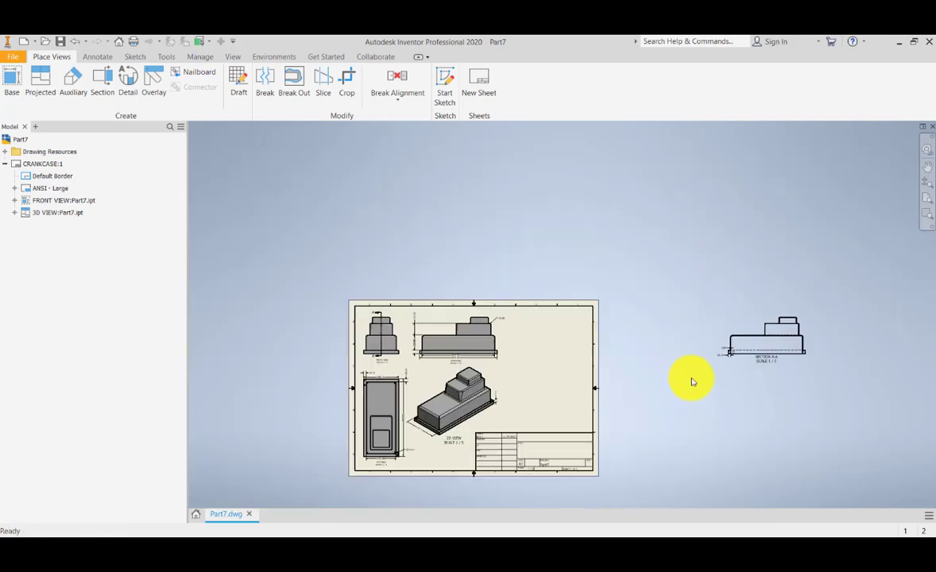
pyautogui.moveTo(690, 379); pyautogui.dragTo(680, 364, button='middle')
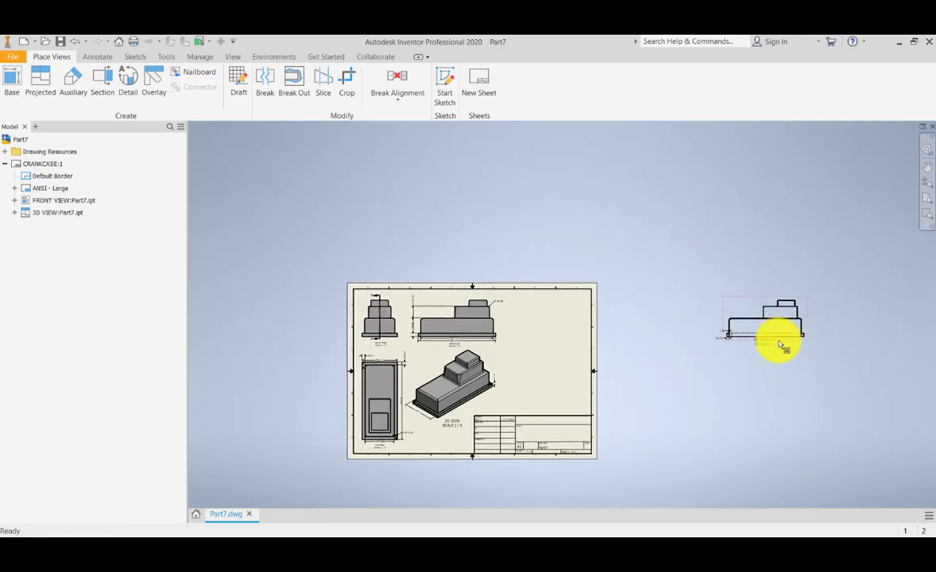
pyautogui.moveTo(780, 344)
pyautogui.mouseDown()
pyautogui.moveTo(567, 348)
pyautogui.moveTo(512, 328)
pyautogui.mouseUp()
# - Move the section view's 23.23 dimension text to the inner side of its arrows, beneath the flange
pyautogui.scroll(1, 519, 341)
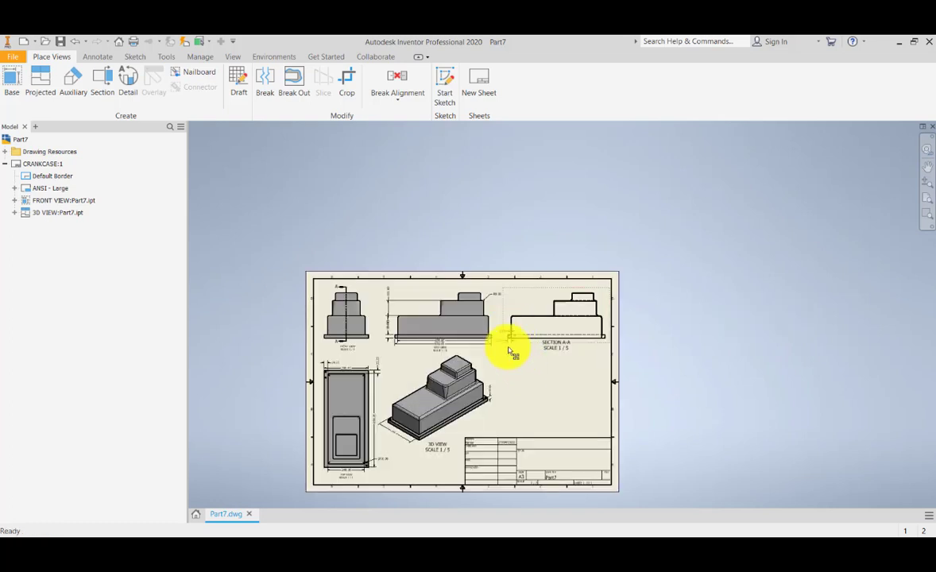
pyautogui.scroll(3, 511, 351)
pyautogui.scroll(2, 534, 325)
pyautogui.scroll(2, 451, 341)
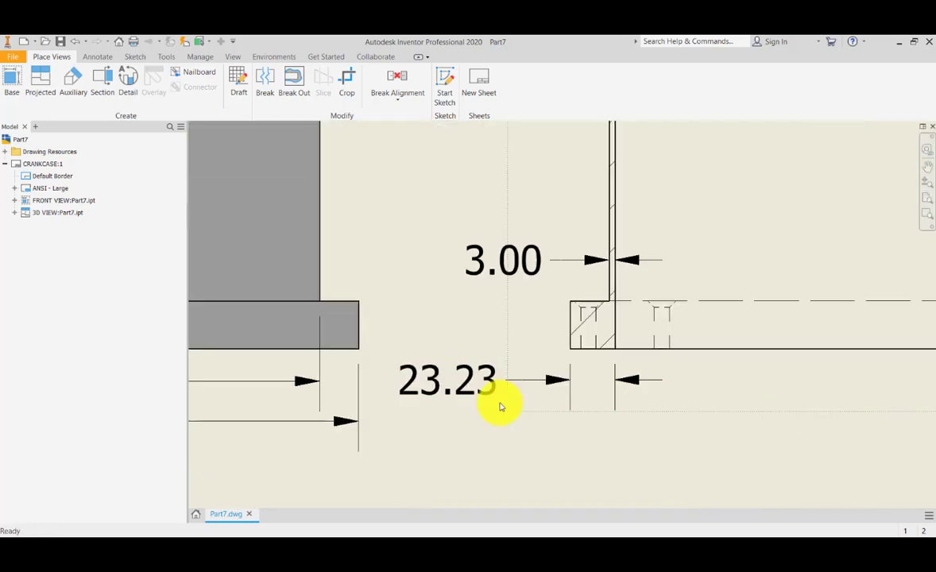
pyautogui.moveTo(513, 412)
pyautogui.mouseDown(button='middle')
pyautogui.moveTo(542, 325)
pyautogui.moveTo(466, 332)
pyautogui.mouseUp(button='middle')
pyautogui.scroll(-3, 449, 334)
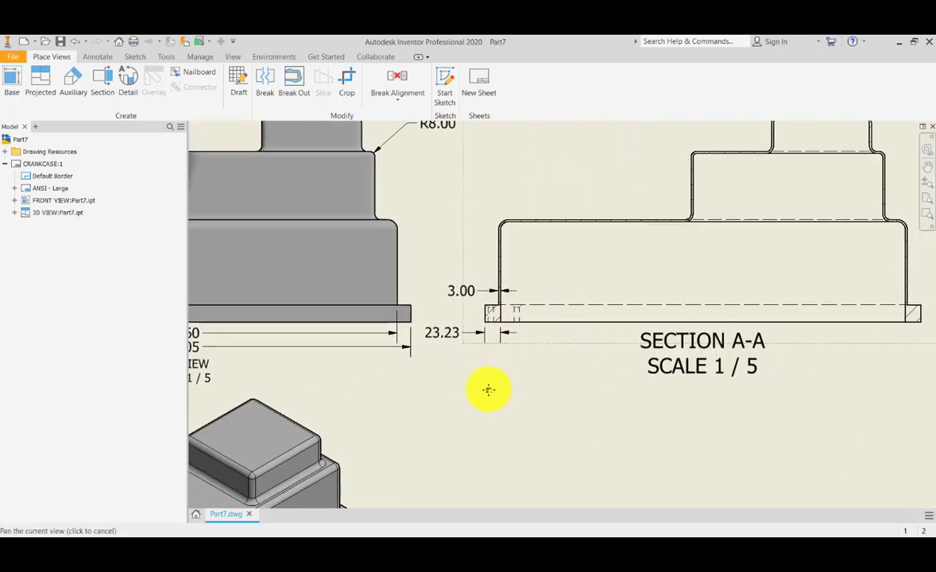
pyautogui.moveTo(544, 343); pyautogui.dragTo(548, 341)
pyautogui.moveTo(495, 361); pyautogui.dragTo(378, 449, button='middle')
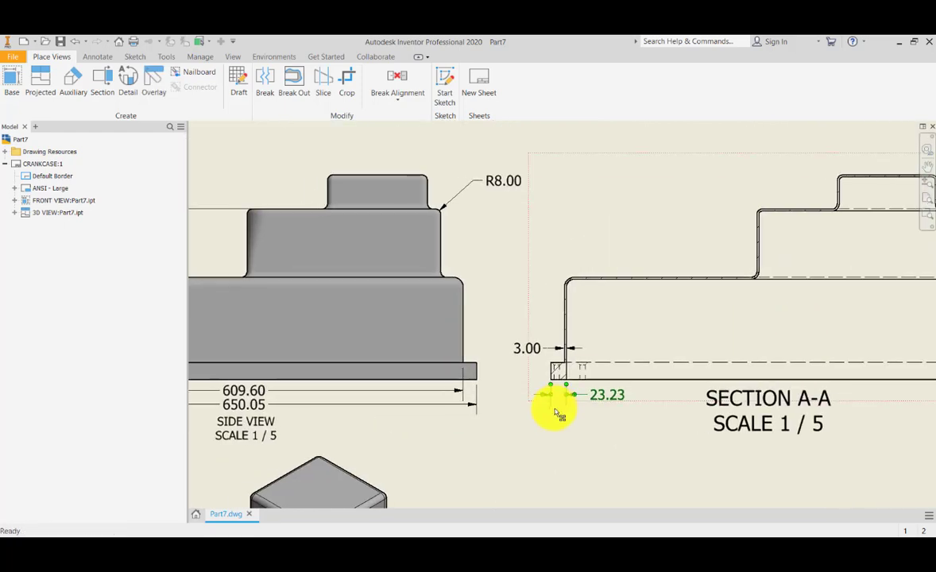
# - Examine the arrangement of all views, labels and dimensions across the A3 sheet, up close and as a whole
pyautogui.scroll(-5, 550, 409)
pyautogui.scroll(6, 569, 324)
pyautogui.scroll(-3, 594, 334)
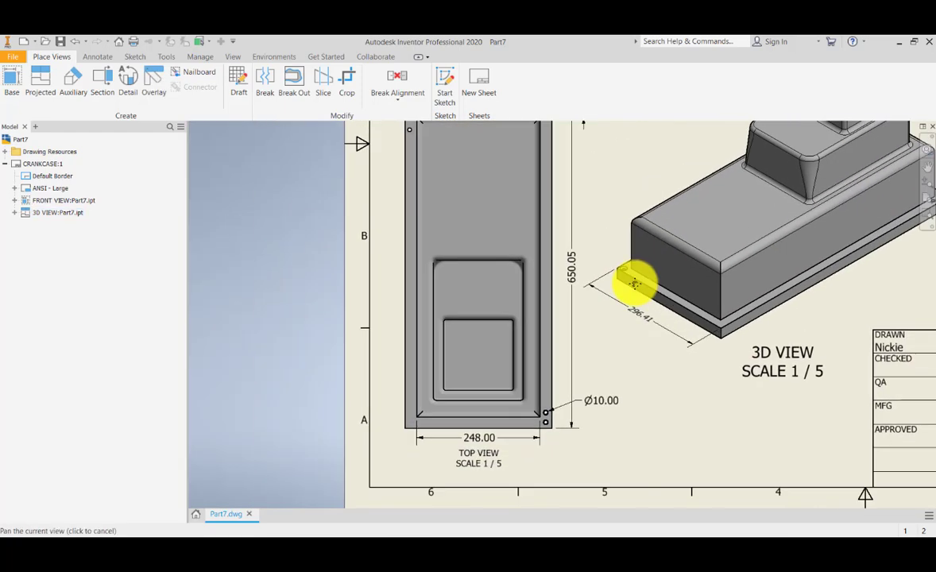
pyautogui.scroll(5, 620, 331)
pyautogui.scroll(-5, 541, 380)
pyautogui.scroll(-2, 546, 374)
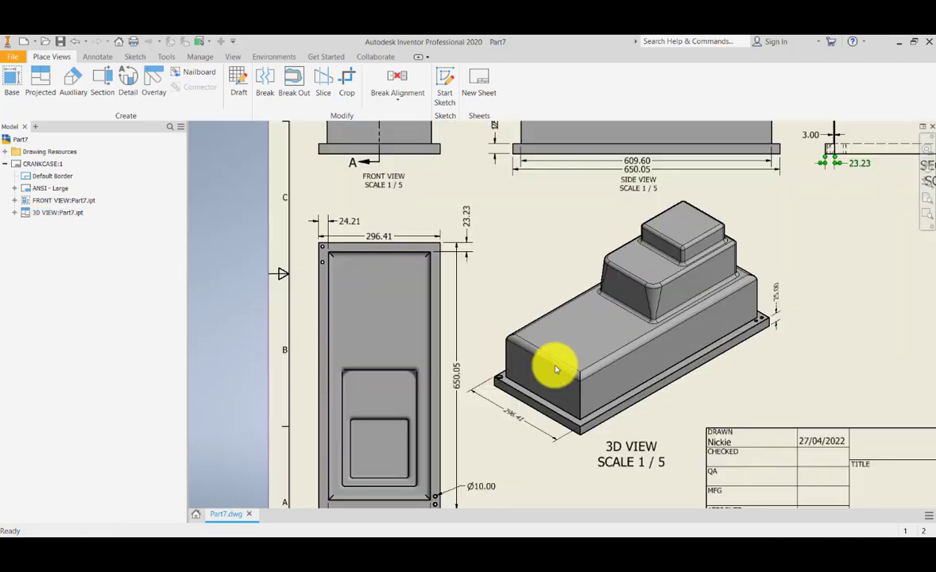
pyautogui.scroll(-4, 588, 373)
pyautogui.scroll(3, 554, 381)
pyautogui.moveTo(554, 382)
pyautogui.mouseDown(button='middle')
pyautogui.moveTo(512, 378)
pyautogui.moveTo(496, 401)
pyautogui.moveTo(478, 400)
pyautogui.moveTo(489, 374)
pyautogui.mouseUp(button='middle')
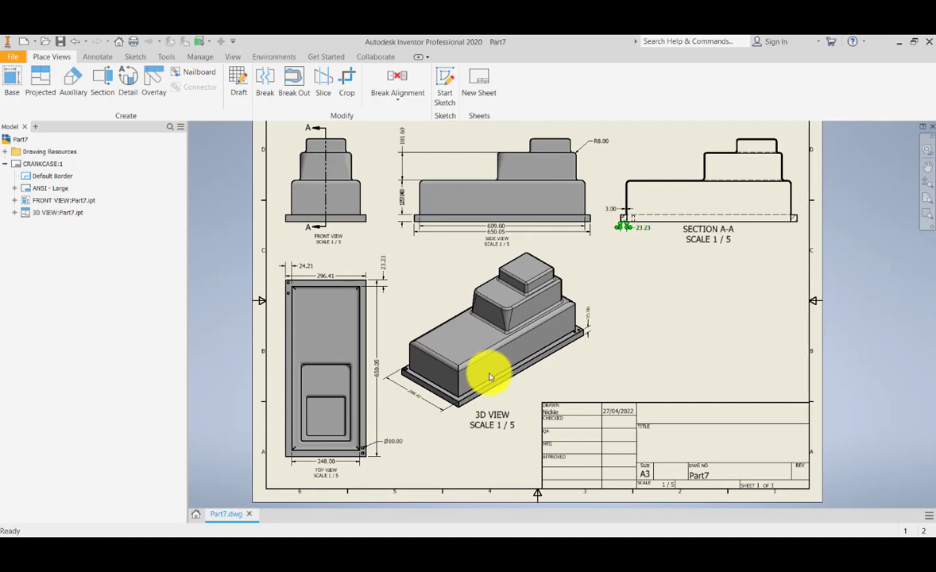
pyautogui.moveTo(601, 280)
pyautogui.mouseDown(button='middle')
pyautogui.moveTo(570, 328)
pyautogui.moveTo(591, 305)
pyautogui.mouseUp(button='middle')
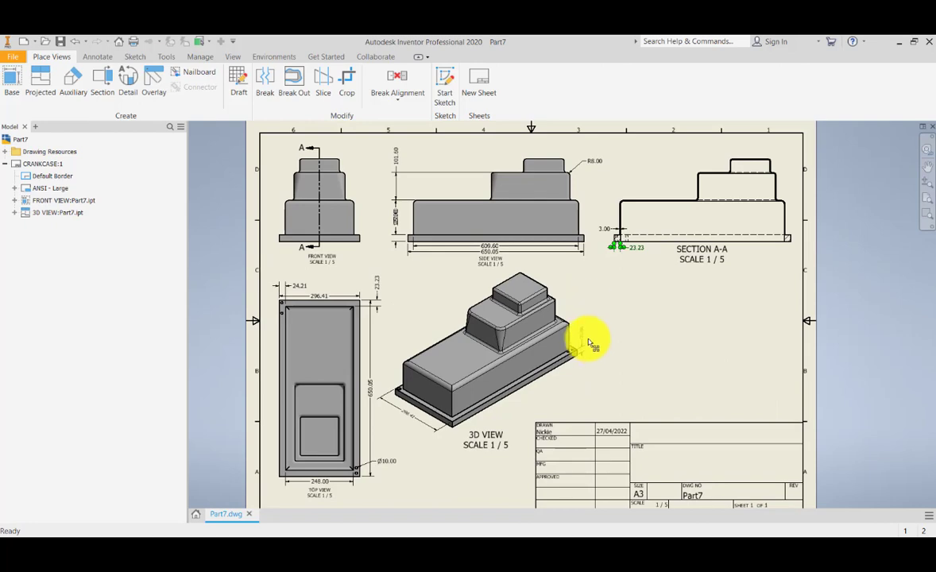
pyautogui.moveTo(593, 356)
pyautogui.mouseDown(button='middle')
pyautogui.moveTo(590, 324)
pyautogui.moveTo(572, 387)
pyautogui.moveTo(571, 328)
pyautogui.mouseUp(button='middle')
pyautogui.click(677, 337)
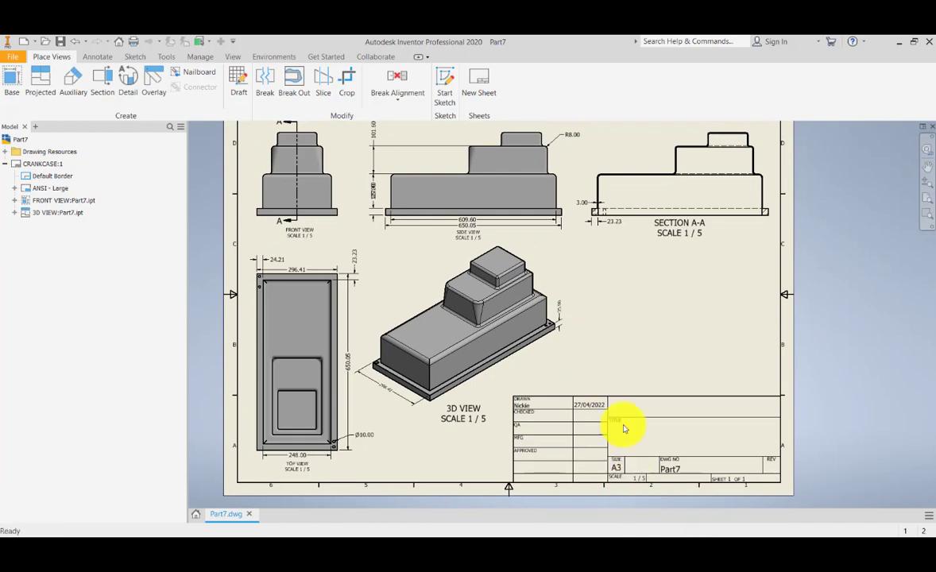
pyautogui.moveTo(599, 371); pyautogui.dragTo(596, 390, button='middle')
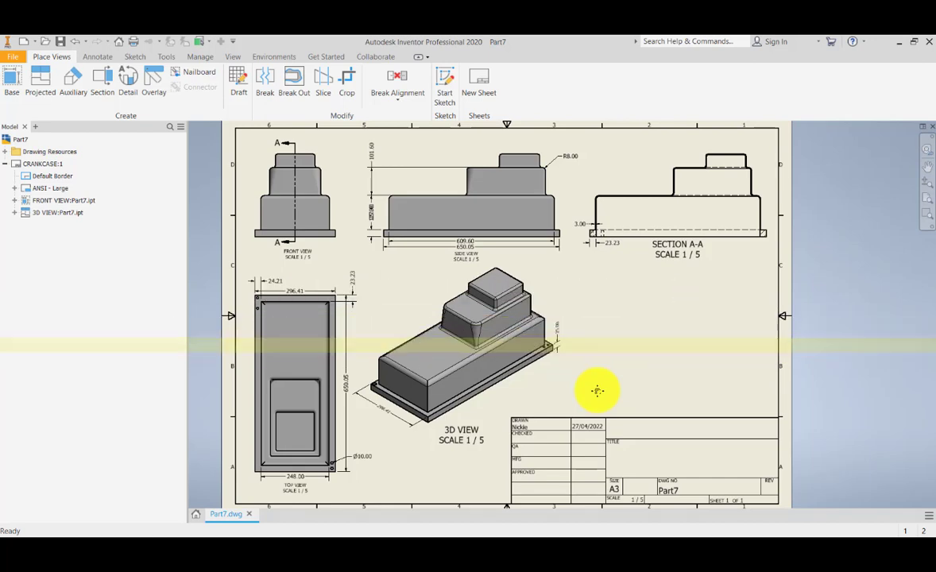
pyautogui.scroll(3, 626, 391)
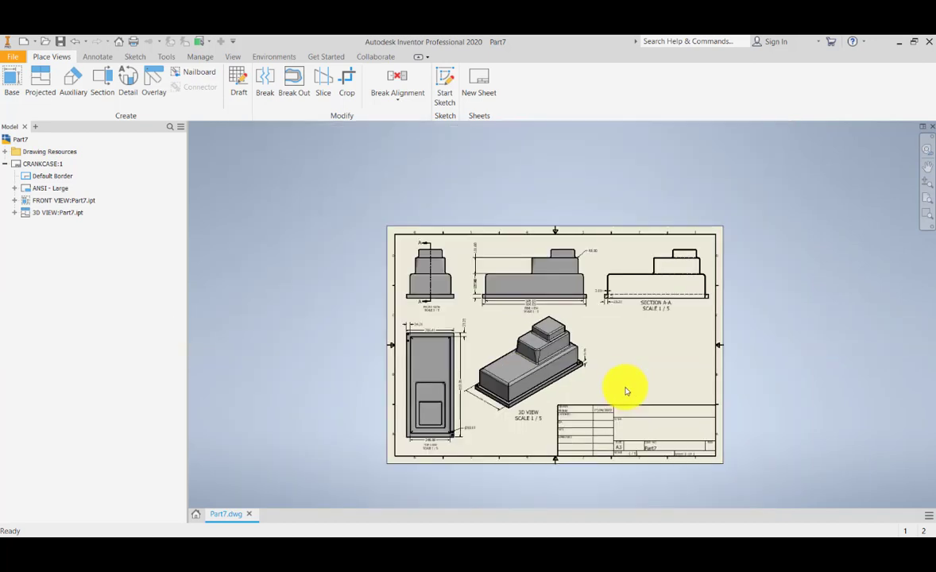
pyautogui.scroll(-4, 626, 391)
pyautogui.scroll(2, 626, 391)
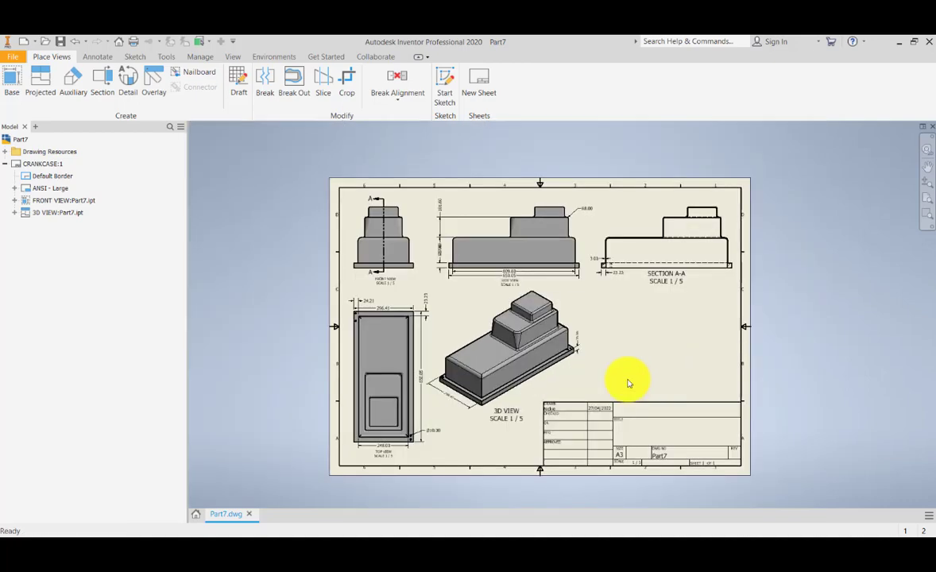